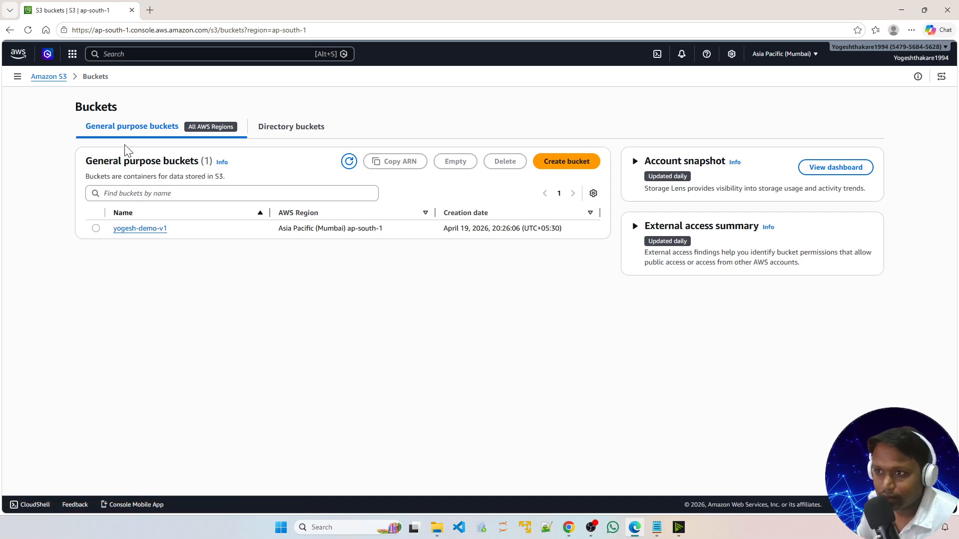
# Step: Open the yogesh-demo-v1 bucket
pyautogui.click(140, 230)
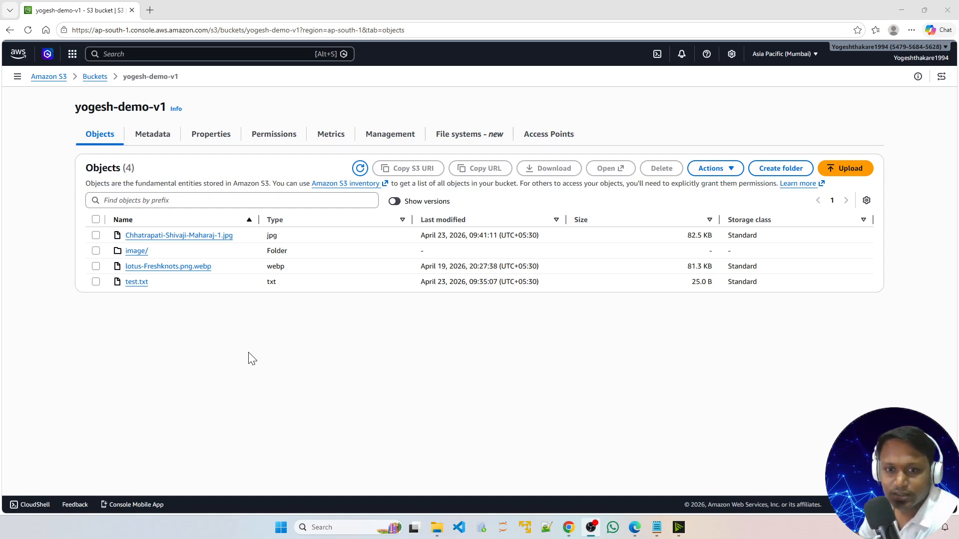
# Step: Bring up the notes document and read through the S3 versioning concepts, states and example scenario
pyautogui.moveTo(654, 532)
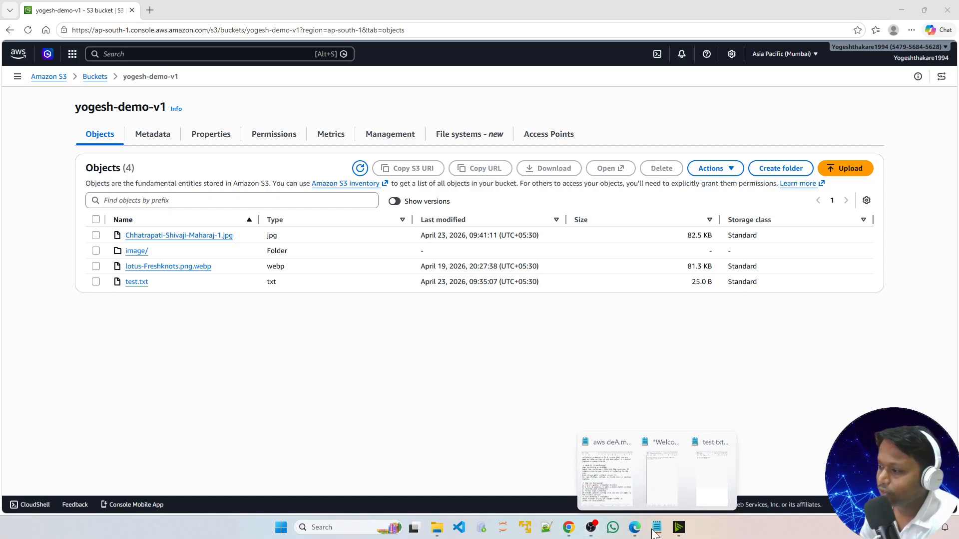
pyautogui.click(614, 484)
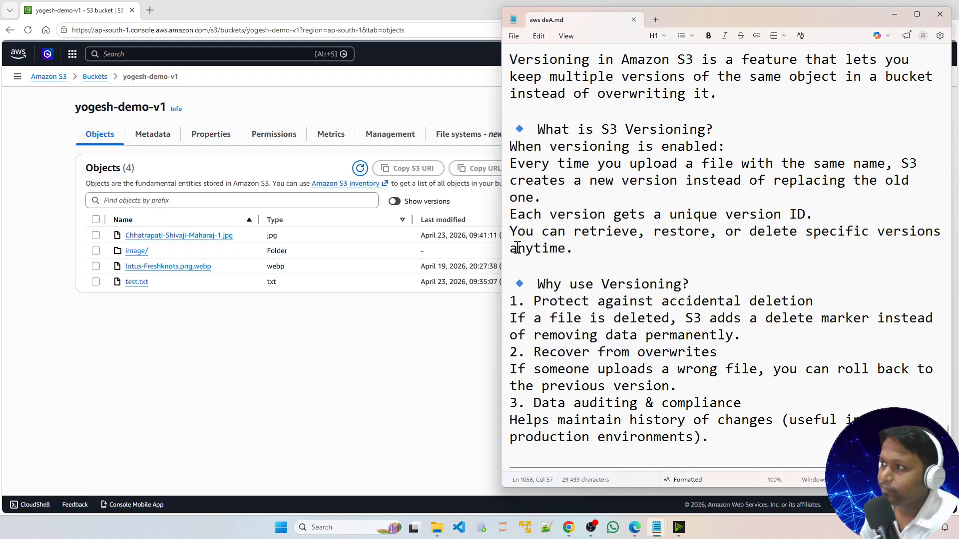
pyautogui.moveTo(501, 231); pyautogui.dragTo(330, 276)
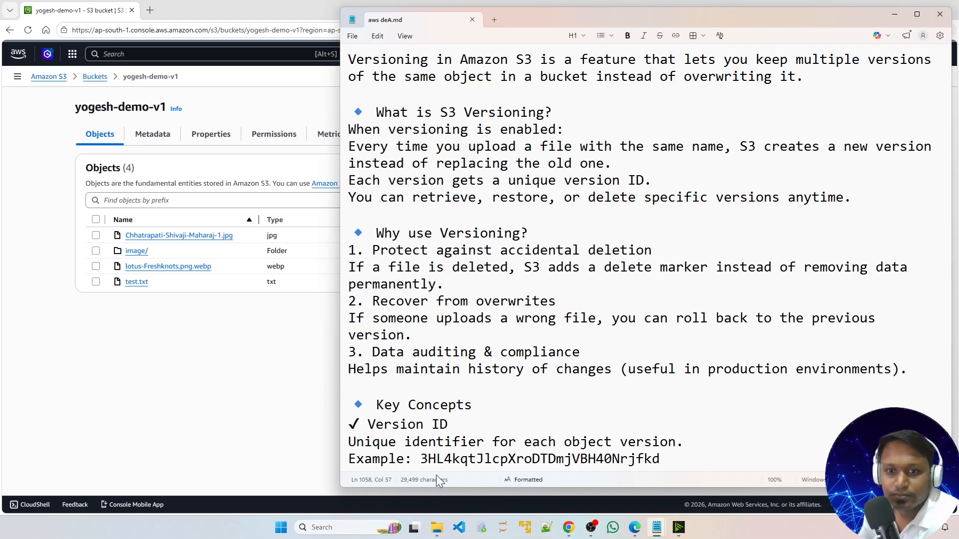
pyautogui.scroll(-1, 644, 265)
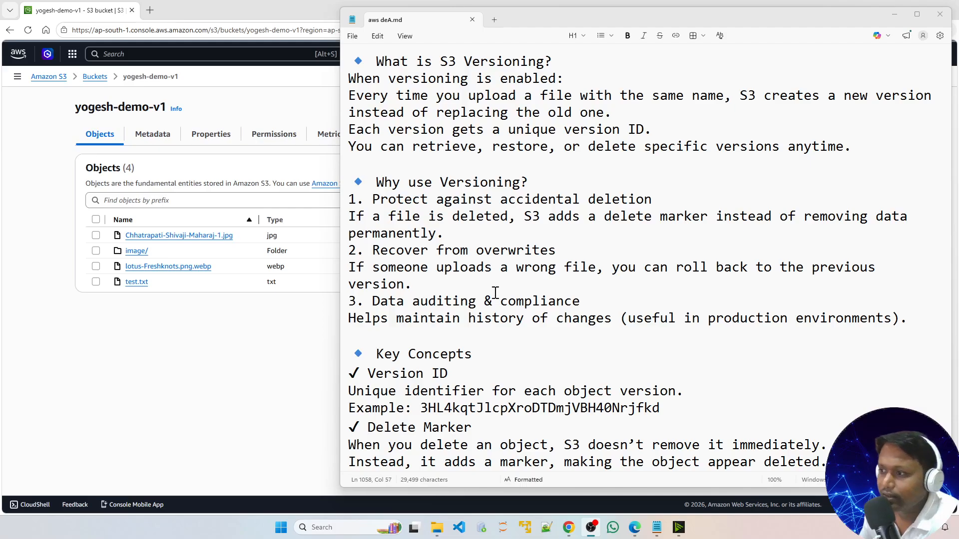
pyautogui.scroll(-3, 492, 294)
pyautogui.moveTo(368, 214); pyautogui.dragTo(566, 251)
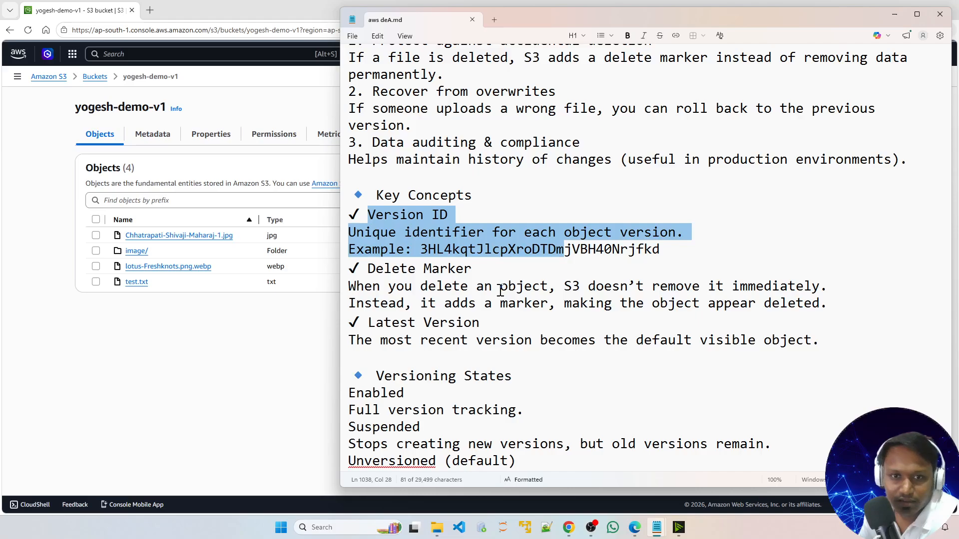
pyautogui.click(525, 271)
pyautogui.moveTo(429, 247); pyautogui.dragTo(667, 250)
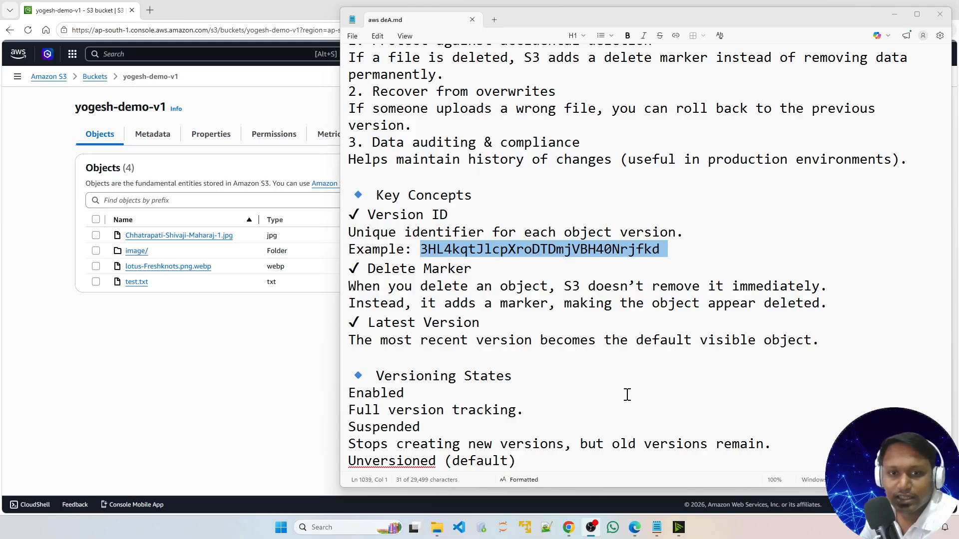
pyautogui.scroll(-2, 586, 391)
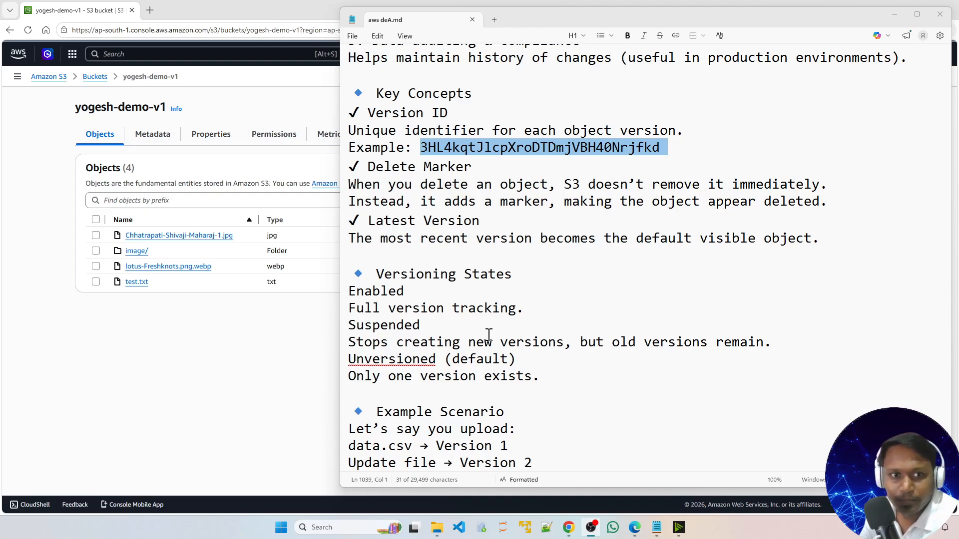
pyautogui.scroll(-2, 538, 395)
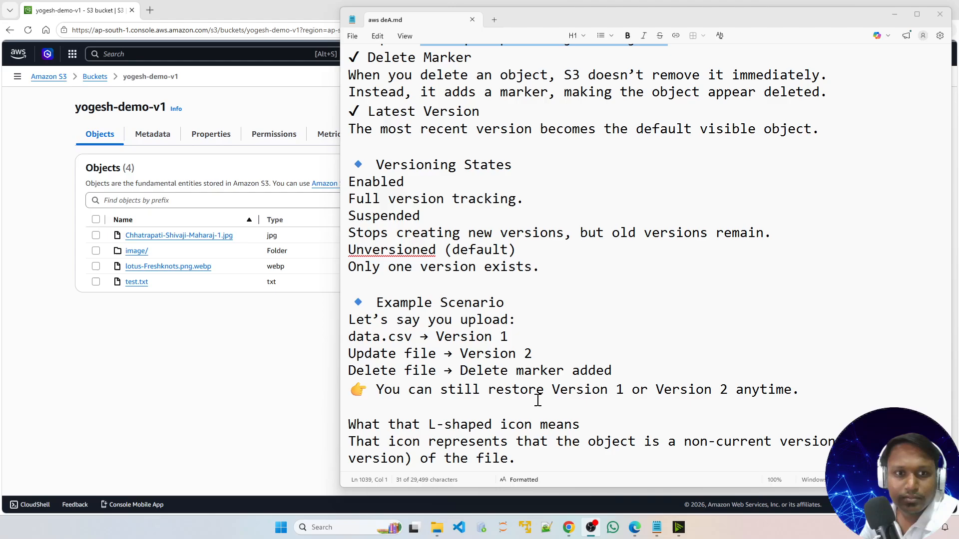
pyautogui.scroll(-1, 537, 400)
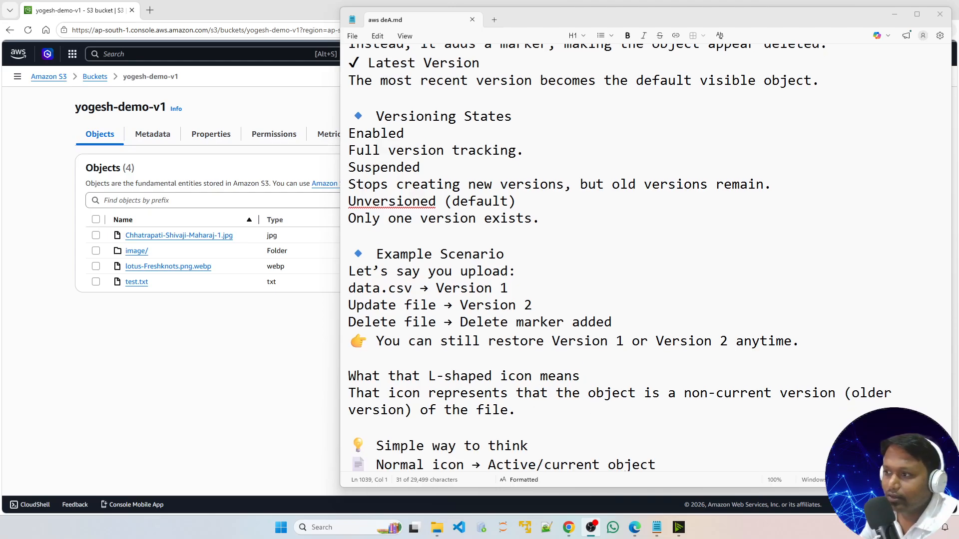
pyautogui.click(894, 14)
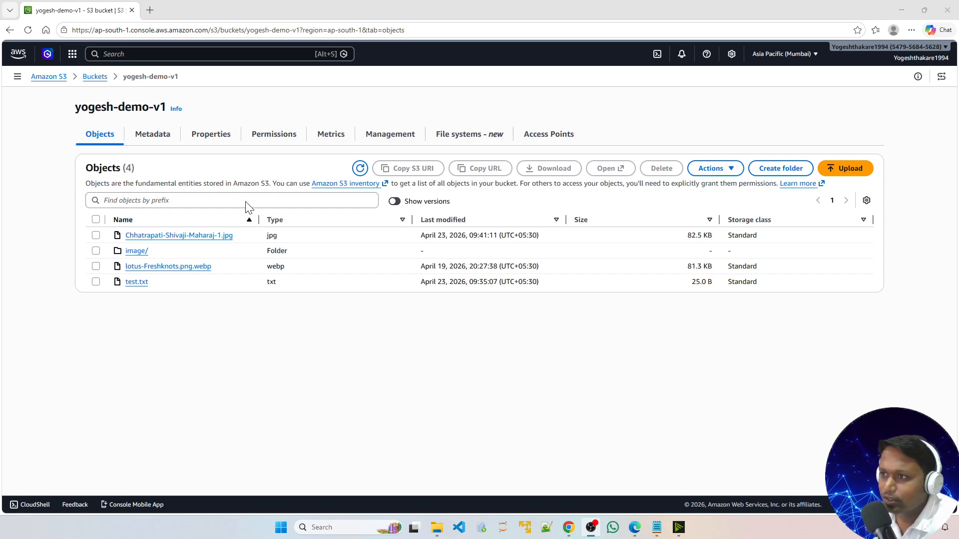
# Step: Open the bucket's properties and review the Bucket Versioning section
pyautogui.click(212, 143)
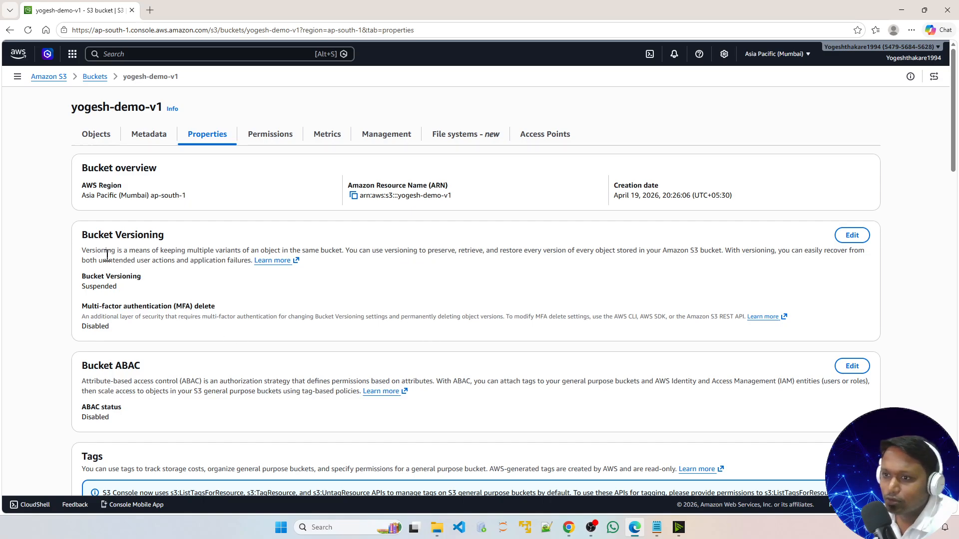
pyautogui.moveTo(83, 240); pyautogui.dragTo(182, 242)
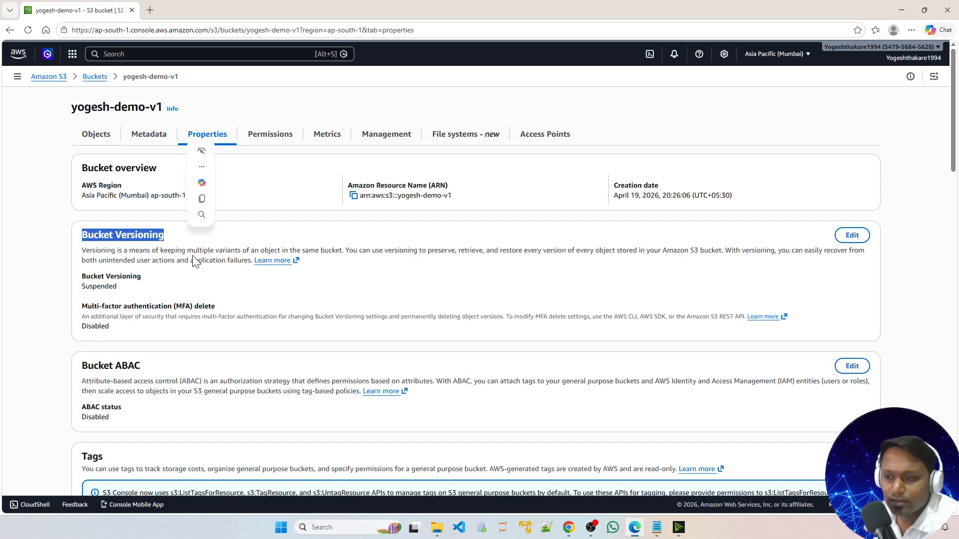
pyautogui.click(195, 289)
pyautogui.moveTo(81, 272); pyautogui.dragTo(124, 288)
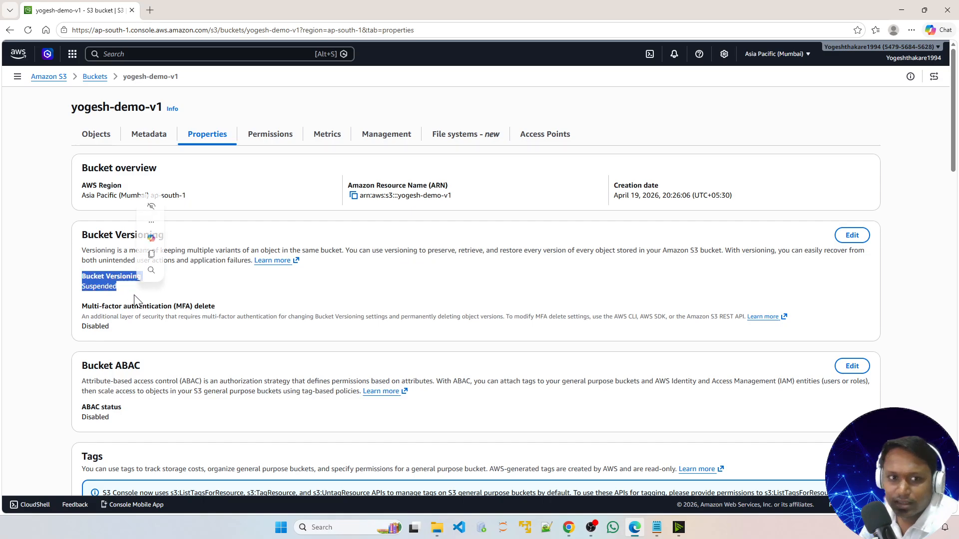
pyautogui.click(370, 301)
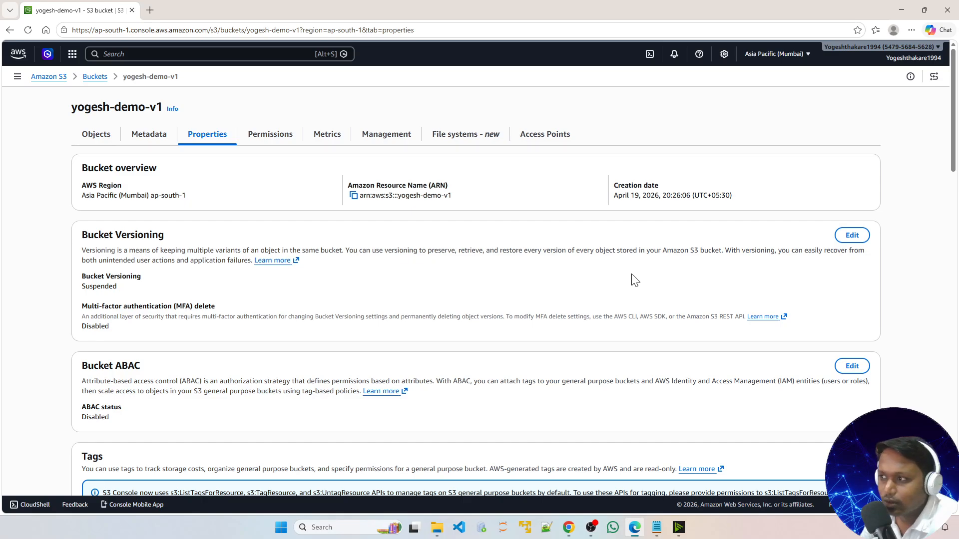
# Step: Enable Bucket Versioning for the bucket and save the changes
pyautogui.click(849, 238)
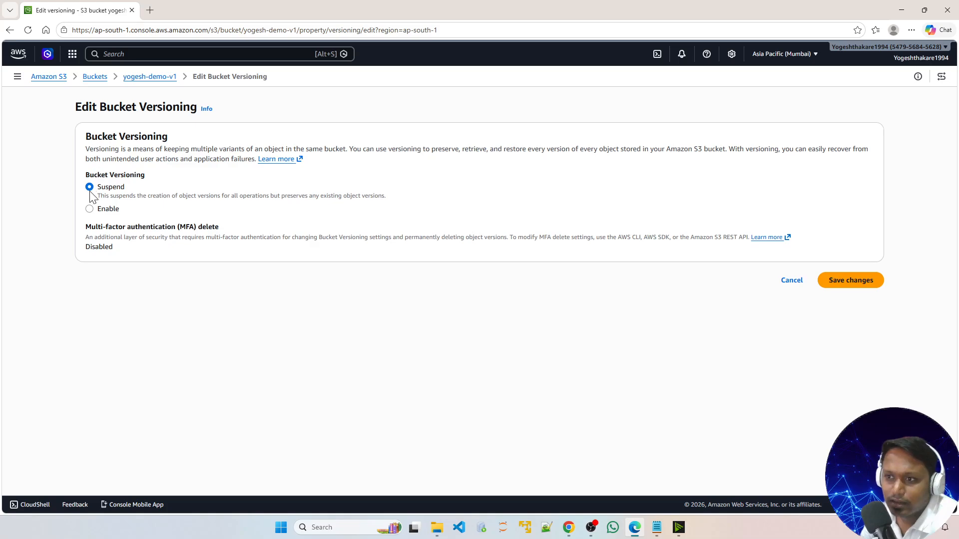
pyautogui.click(89, 209)
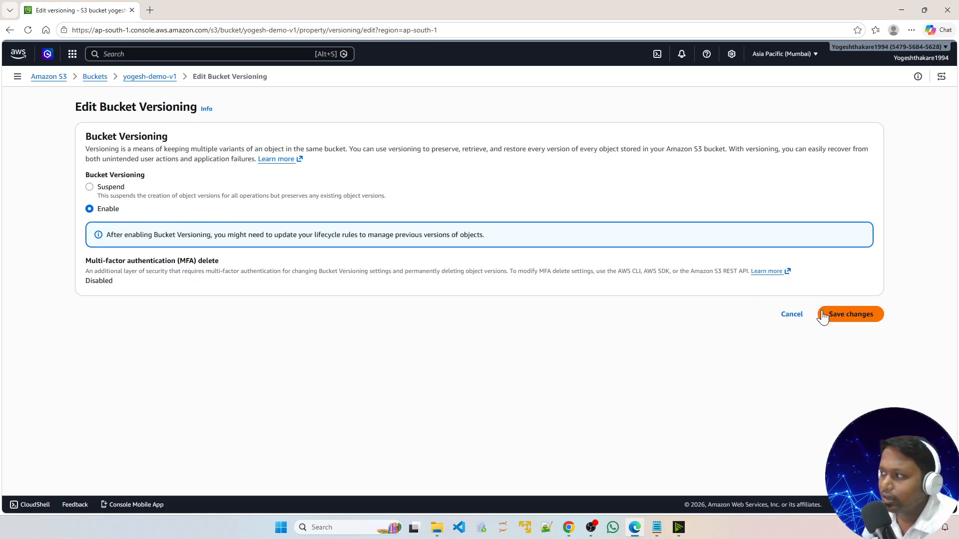
pyautogui.click(844, 316)
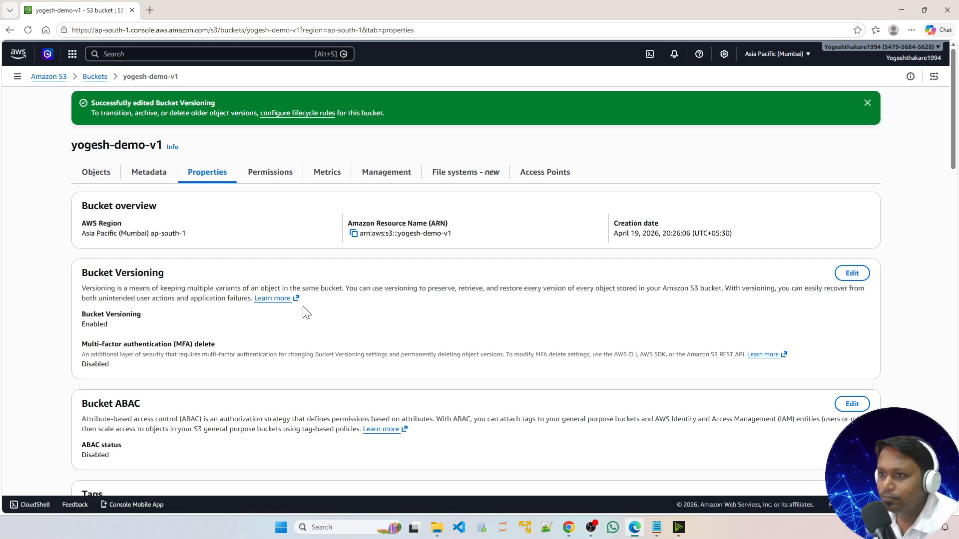
pyautogui.moveTo(107, 103); pyautogui.dragTo(223, 103)
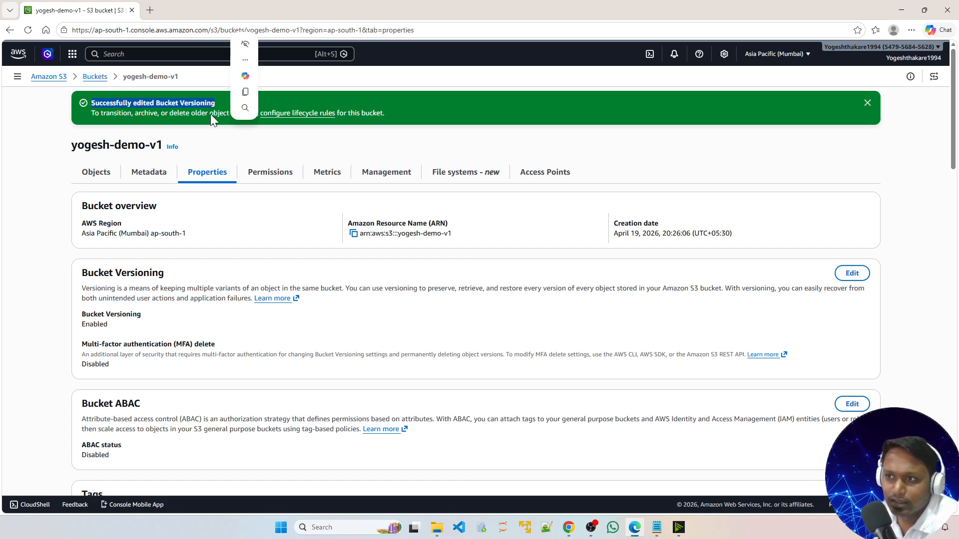
pyautogui.click(59, 278)
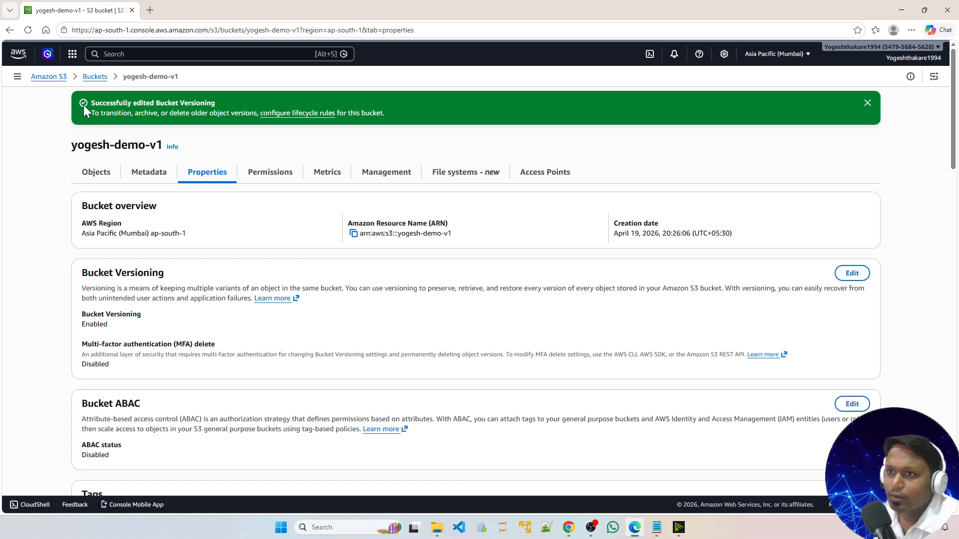
# Step: Return to the bucket's object list and turn on Show versions to inspect each object's version ID
pyautogui.click(94, 77)
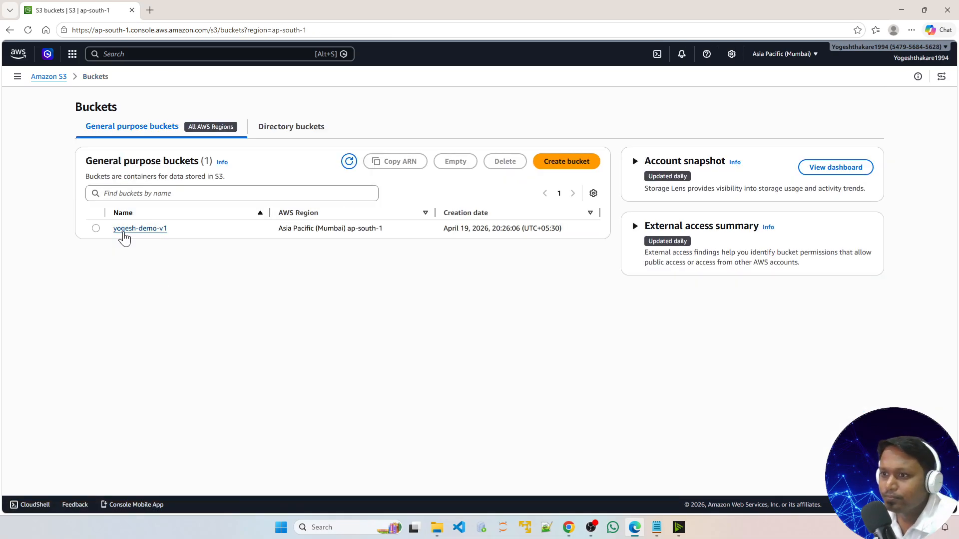
pyautogui.click(135, 229)
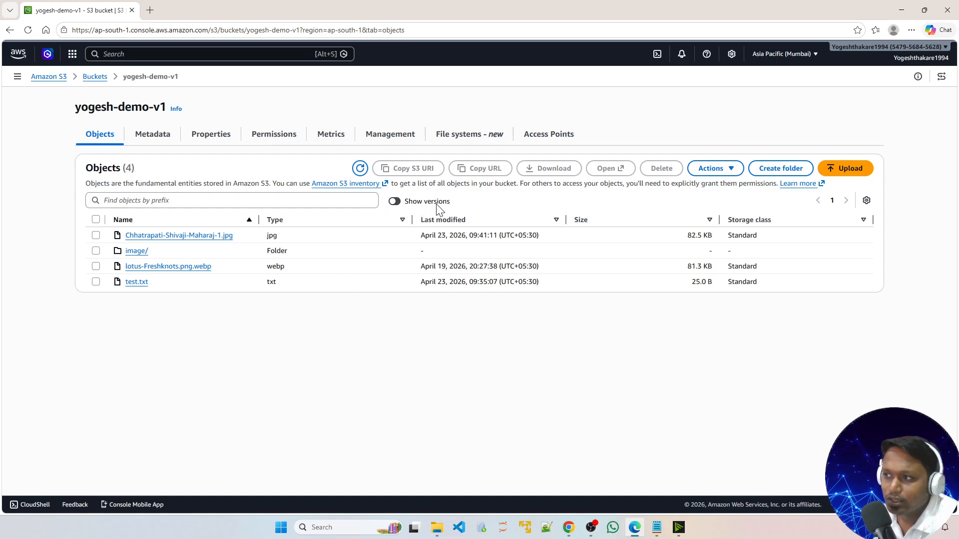
pyautogui.click(395, 201)
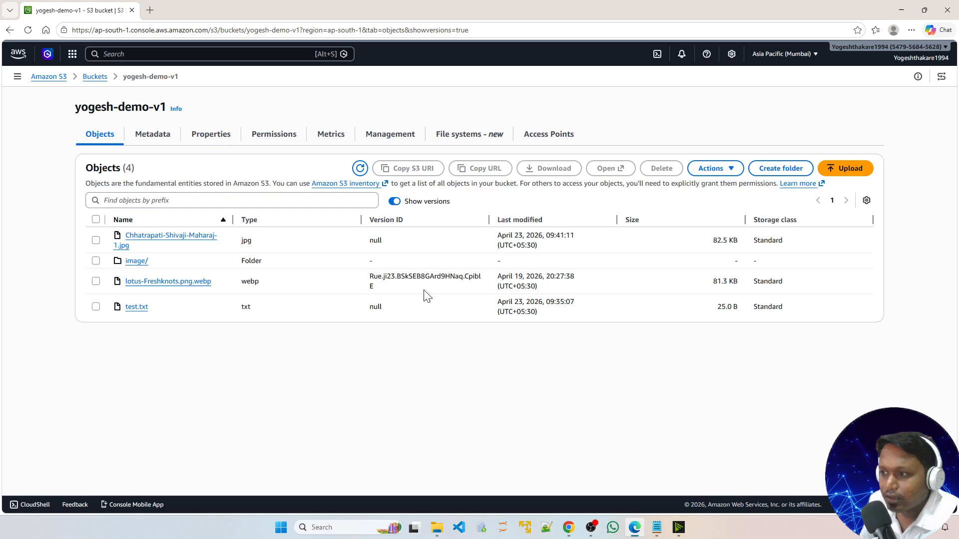
pyautogui.moveTo(371, 276); pyautogui.dragTo(398, 292)
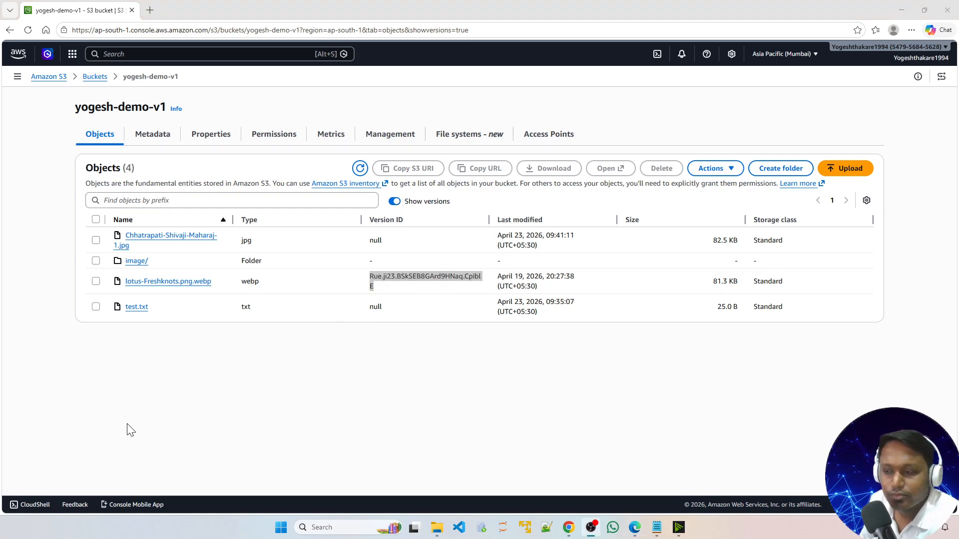
# Step: Open test.txt's details and view its contents in a new browser tab
pyautogui.click(134, 308)
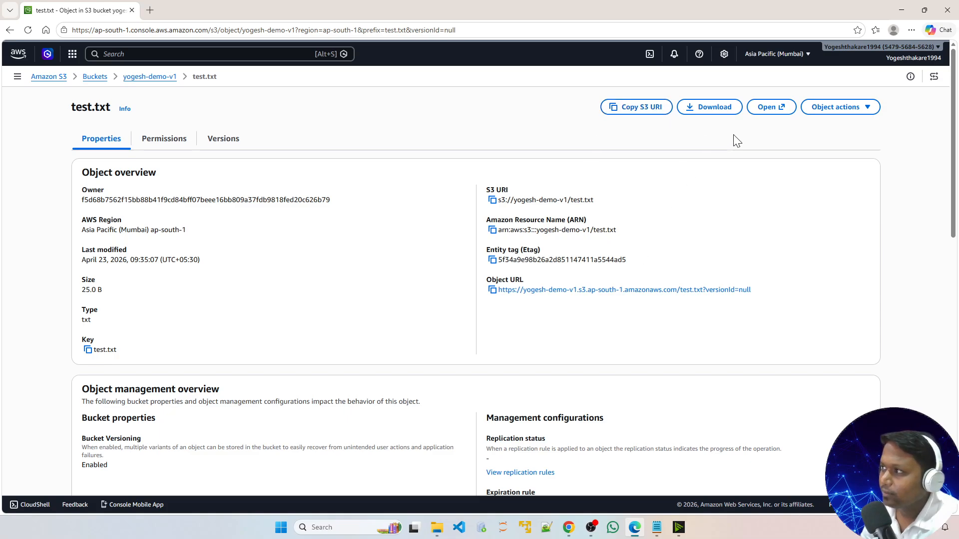
pyautogui.click(769, 107)
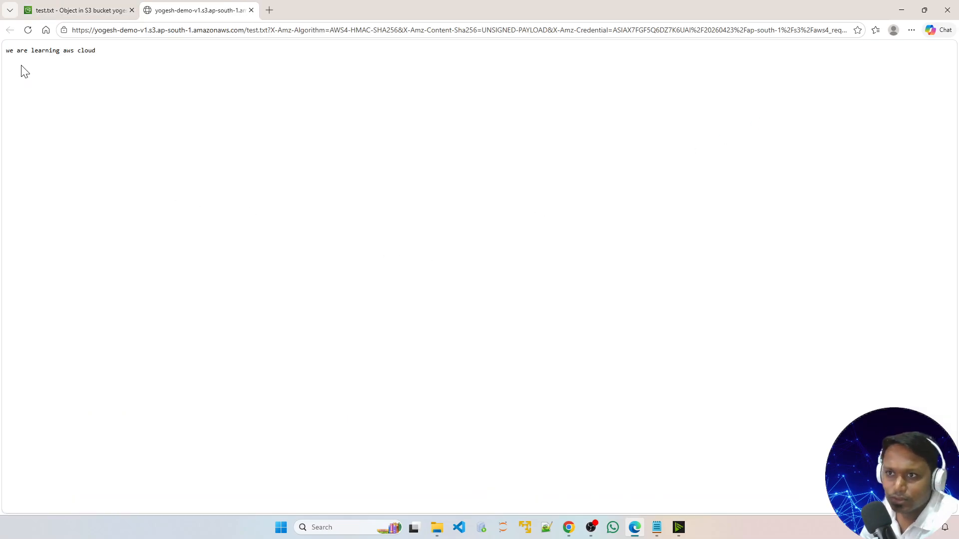
pyautogui.moveTo(5, 51); pyautogui.dragTo(103, 60)
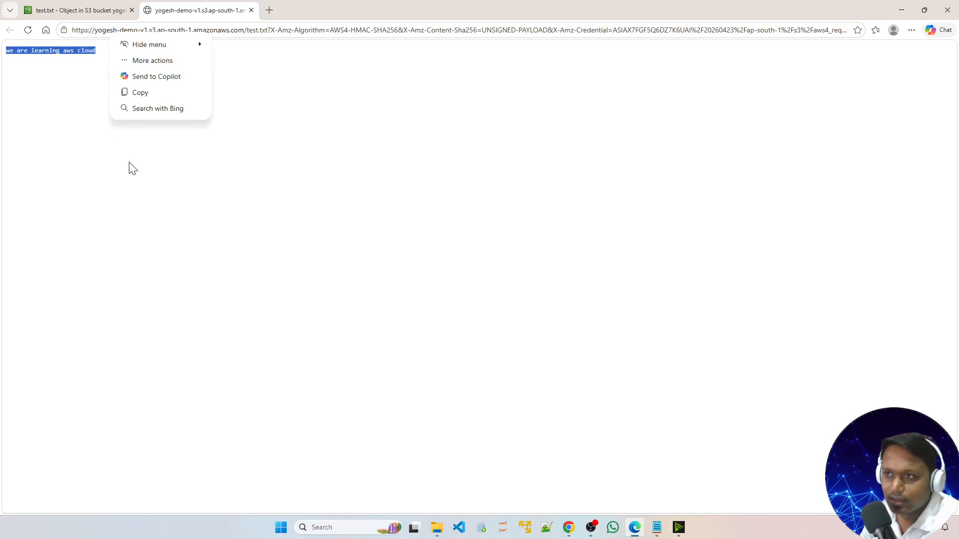
pyautogui.click(275, 204)
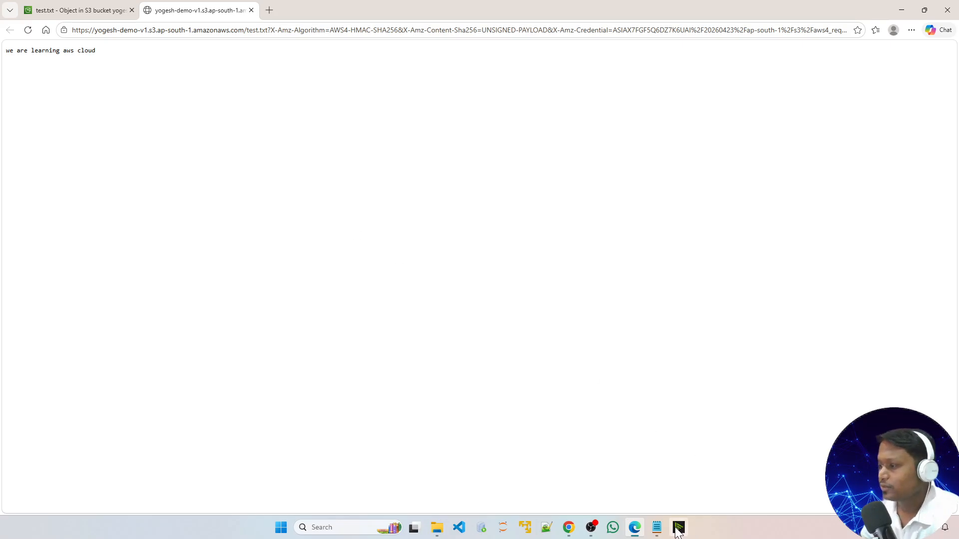
# Step: Save the local test.txt file edited to read 'we are learning aws cloud daily'
pyautogui.moveTo(656, 527)
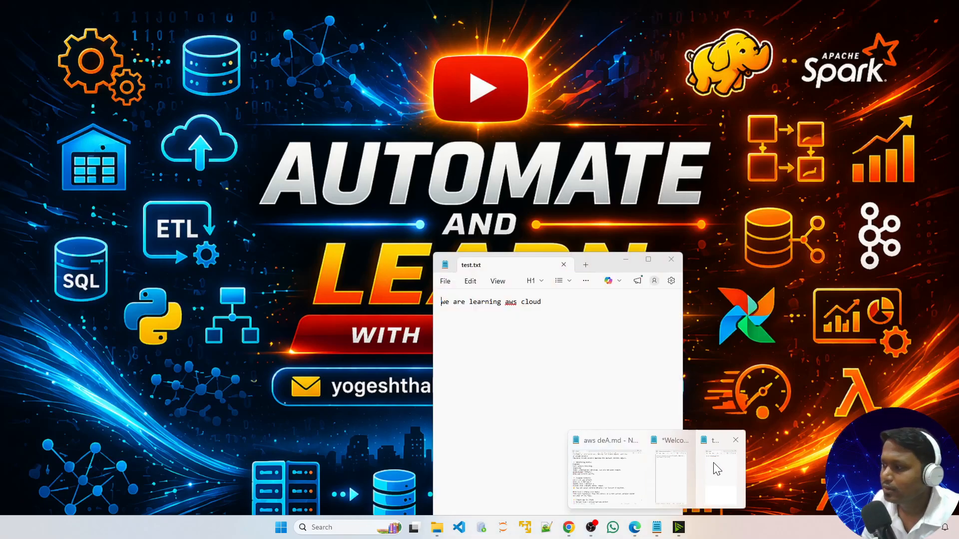
pyautogui.click(718, 470)
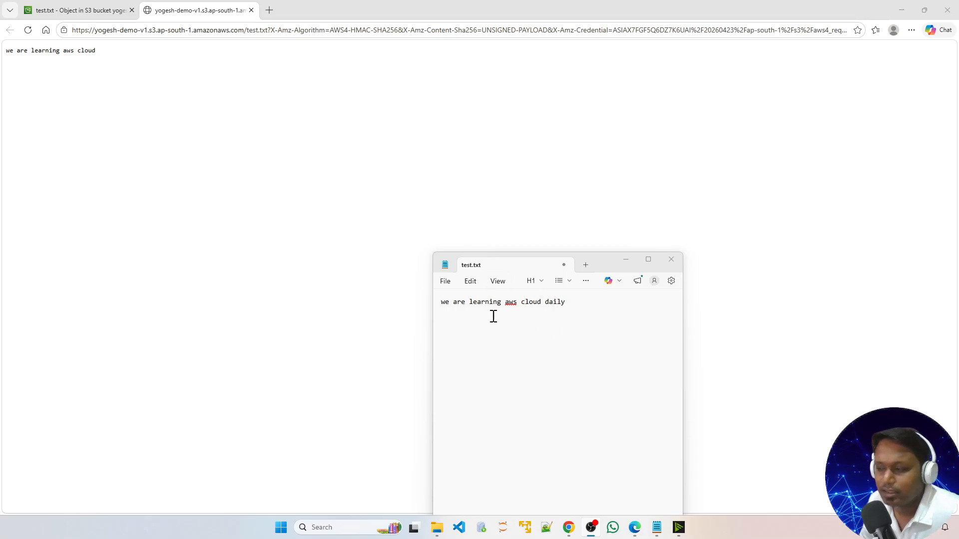
pyautogui.click(445, 283)
pyautogui.click(465, 381)
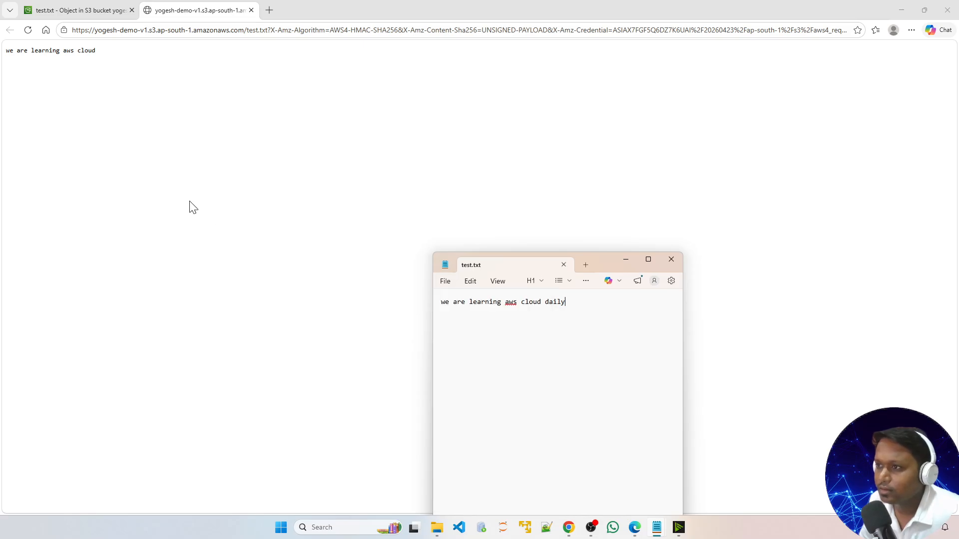
pyautogui.click(109, 59)
# Step: Go back to the yogesh-demo-v1 bucket and upload the edited test.txt from the Desktop
pyautogui.click(80, 10)
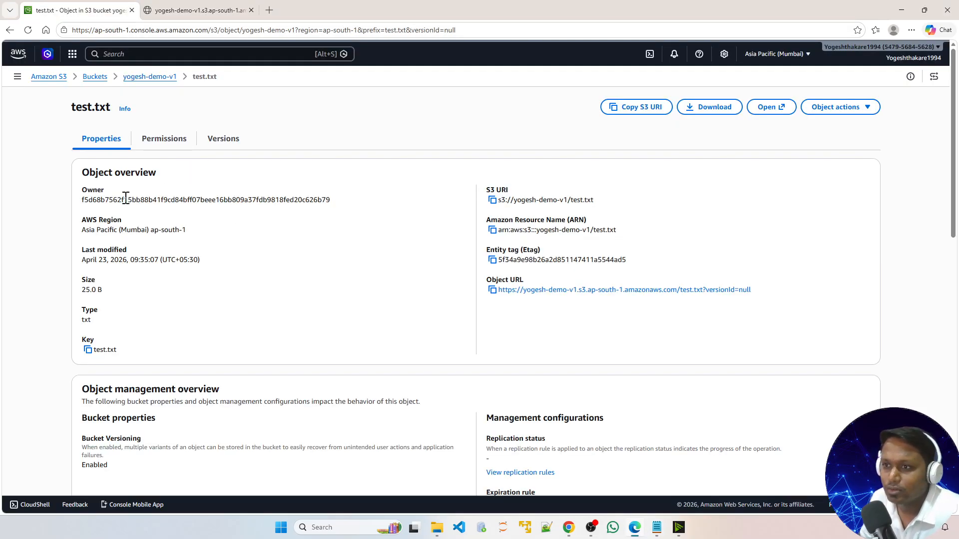
pyautogui.click(95, 77)
pyautogui.click(159, 234)
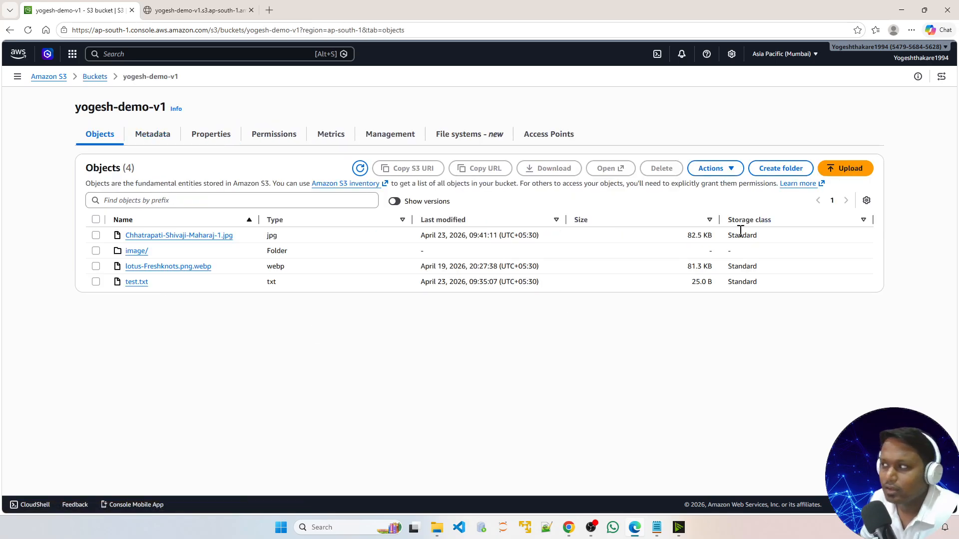
pyautogui.click(843, 170)
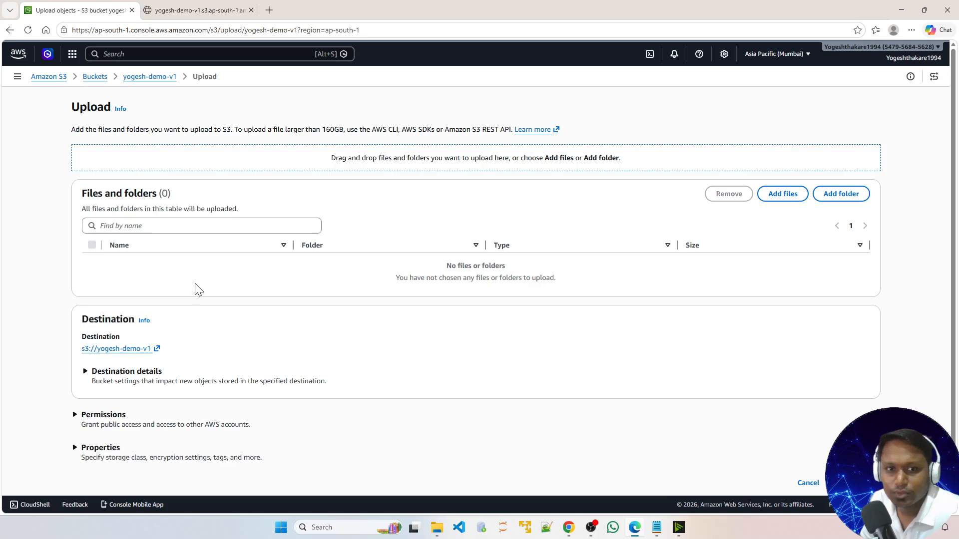
pyautogui.click(783, 194)
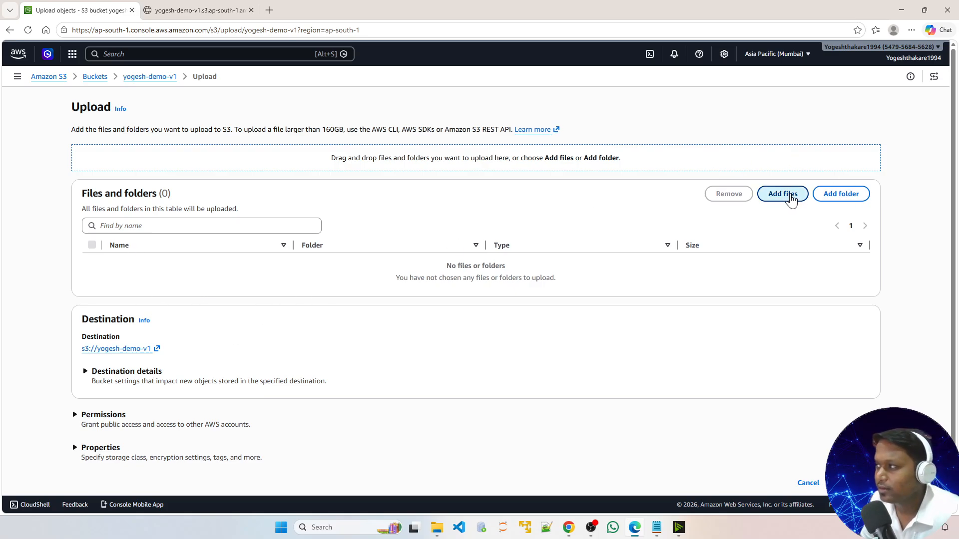
pyautogui.scroll(-10, 216, 134)
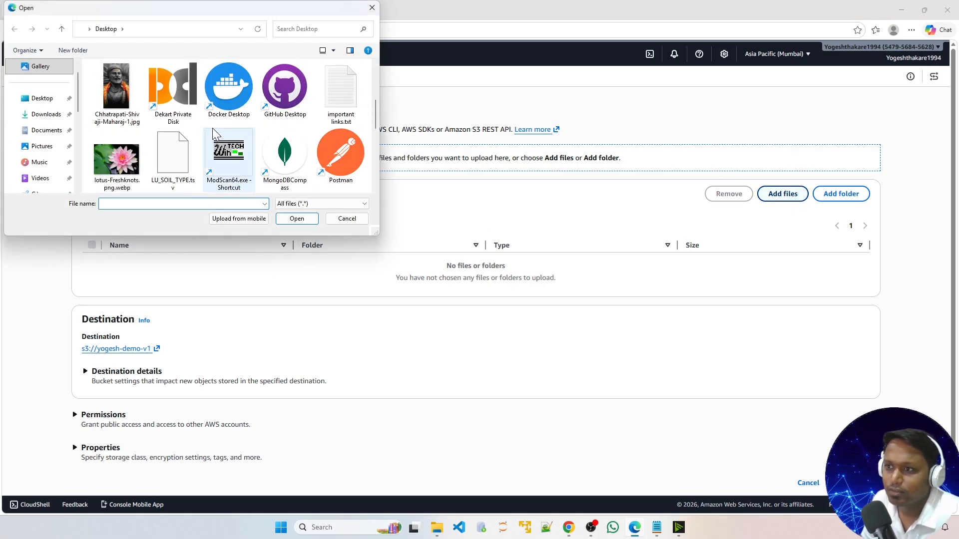
pyautogui.scroll(2, 254, 121)
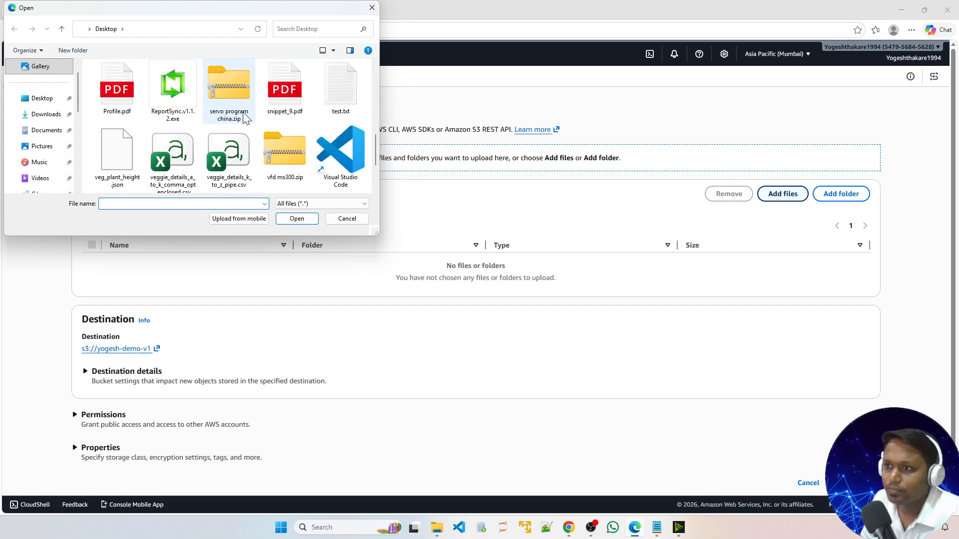
pyautogui.click(338, 102)
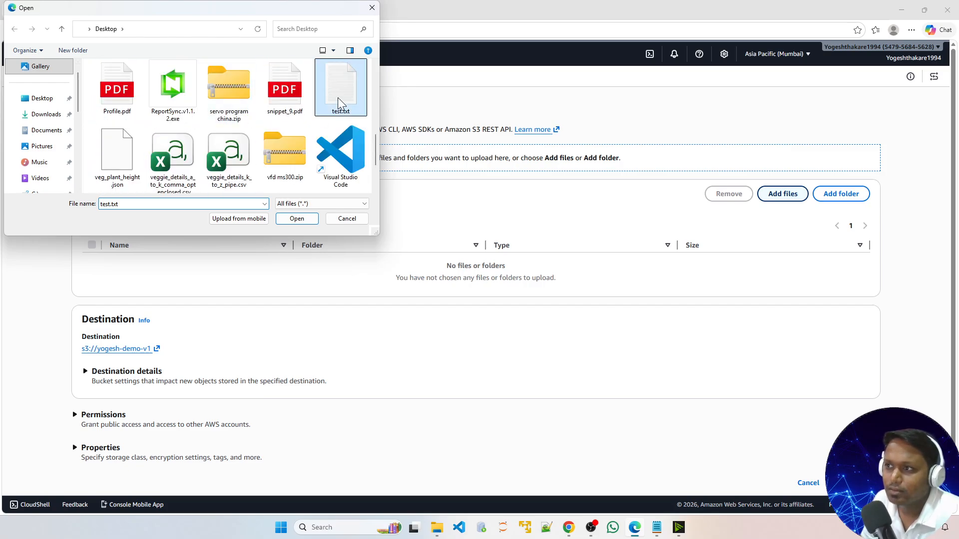
pyautogui.click(297, 219)
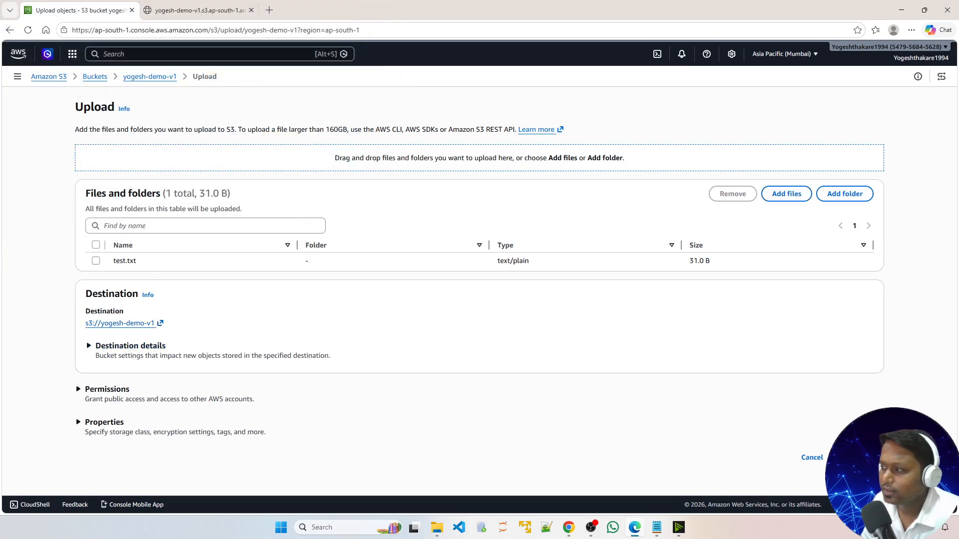
pyautogui.click(857, 457)
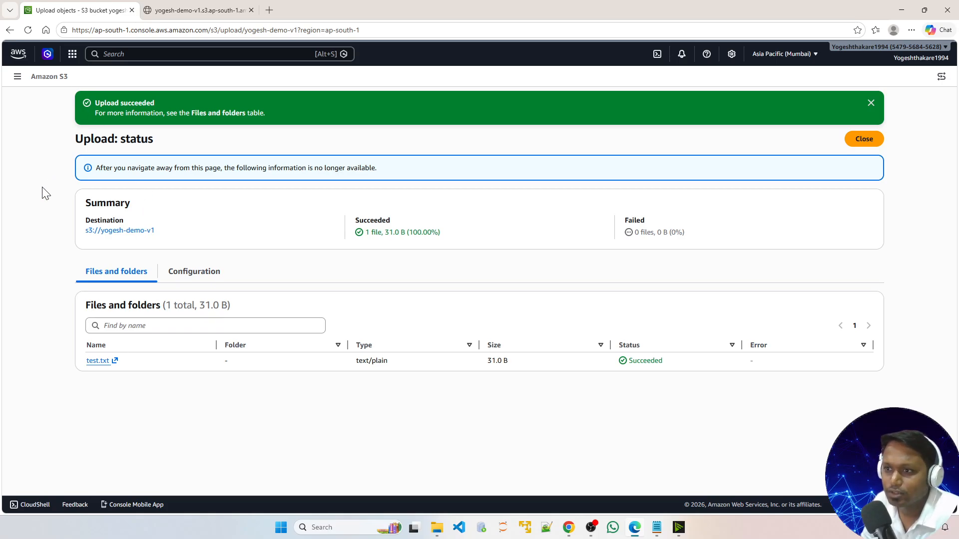
# Step: Turn on Show versions and open the current test.txt version's contents in a new tab
pyautogui.click(869, 103)
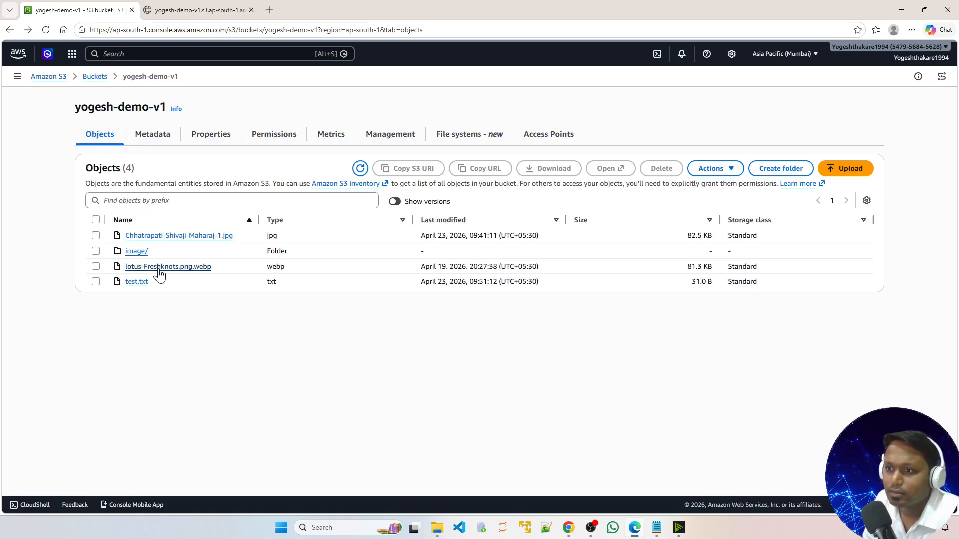
pyautogui.click(396, 202)
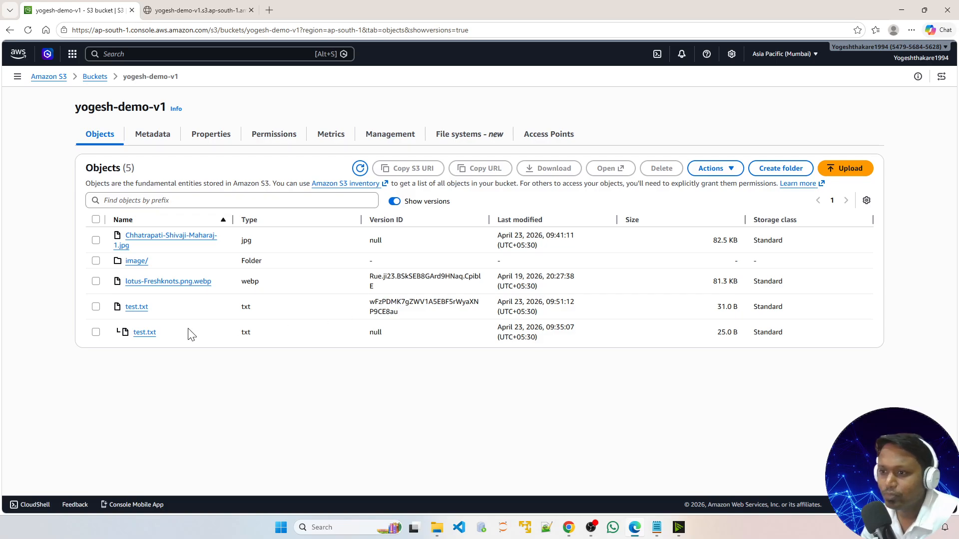
pyautogui.click(137, 306)
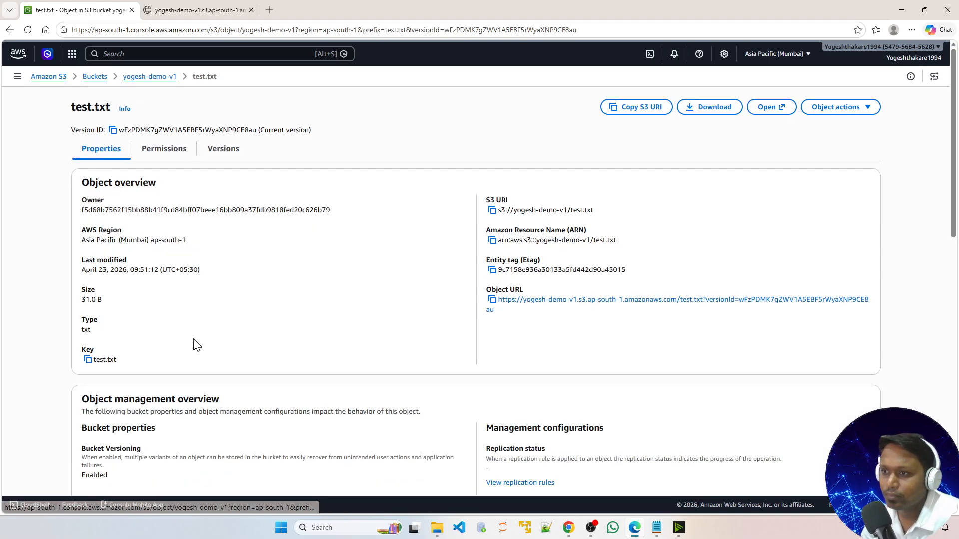
pyautogui.click(772, 107)
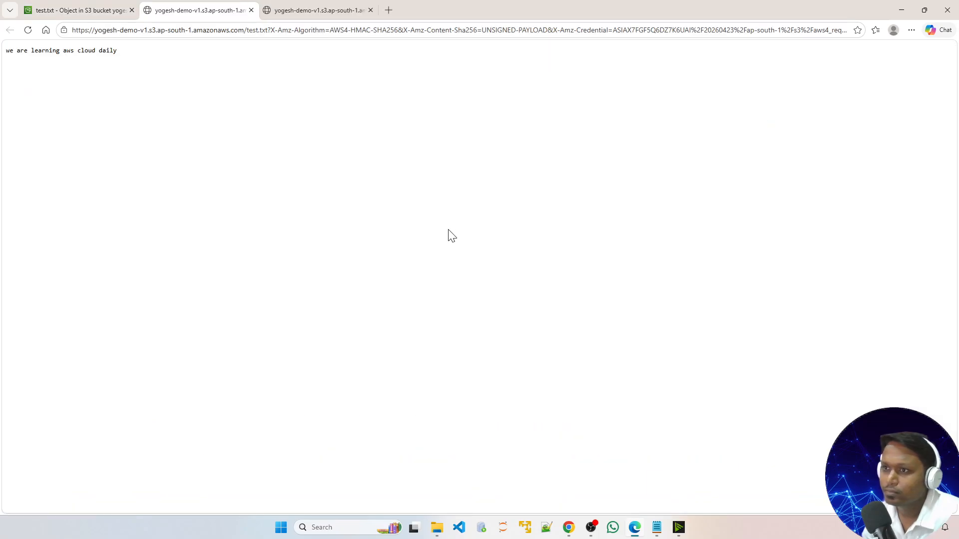
pyautogui.moveTo(8, 52); pyautogui.dragTo(128, 62)
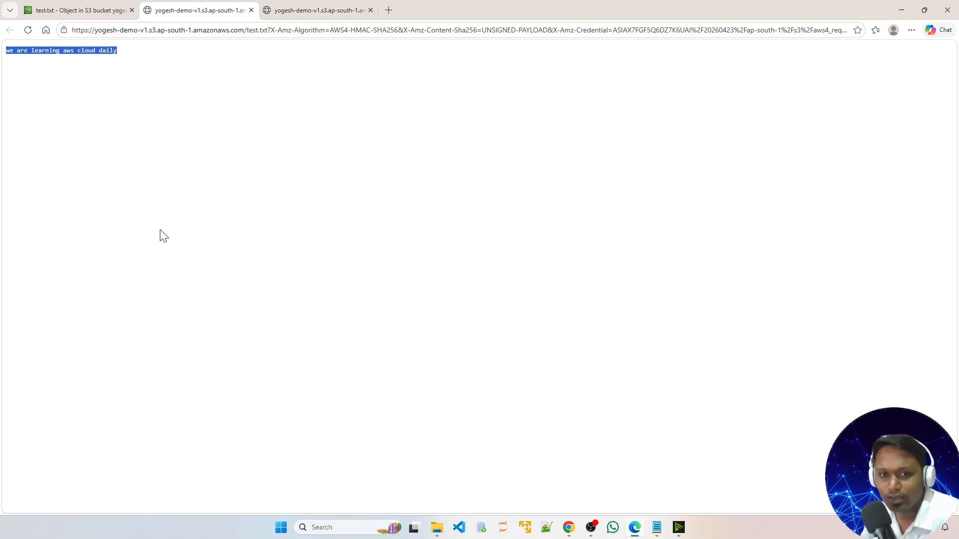
pyautogui.click(78, 14)
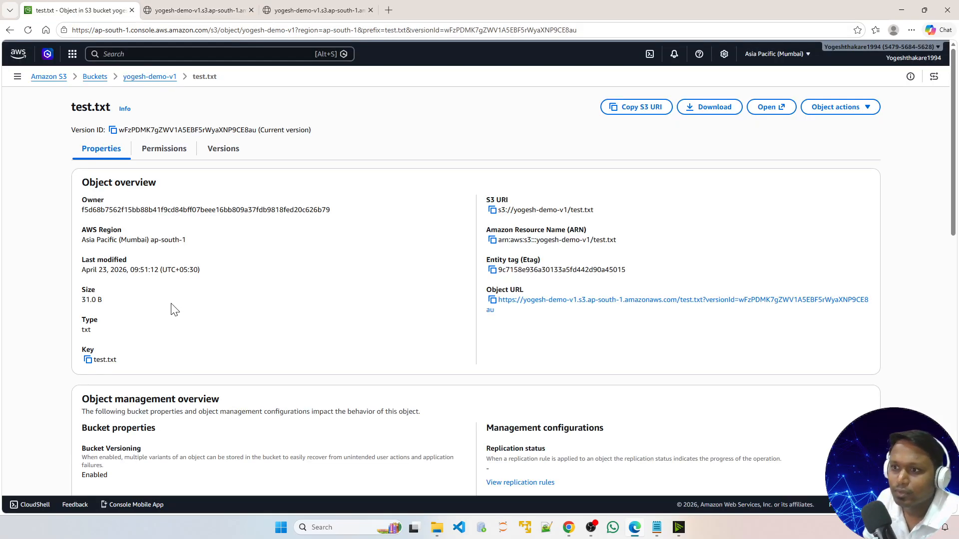
pyautogui.hotkey('alt', 'Left')
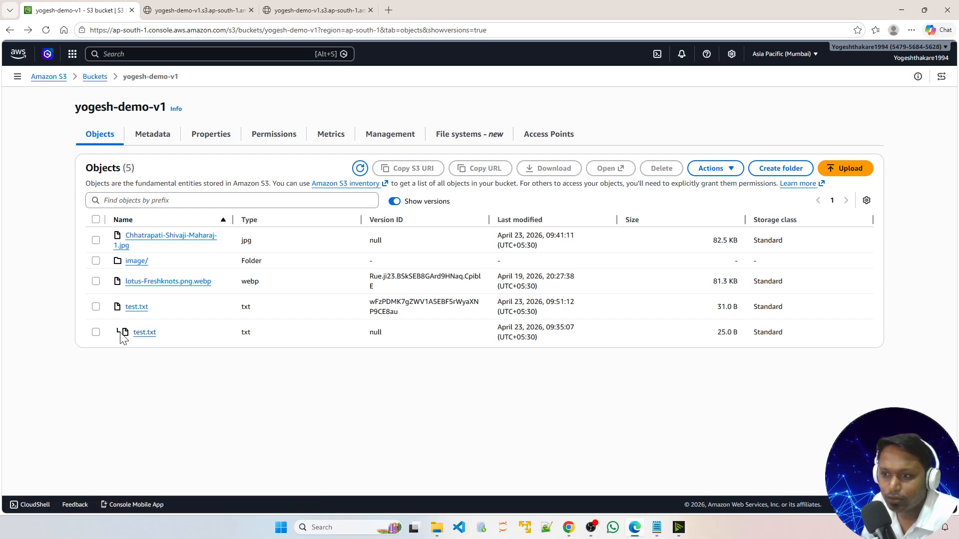
# Step: Read the notes in aws deA.md explaining what the normal and L-shaped version icons mean
pyautogui.moveTo(663, 533)
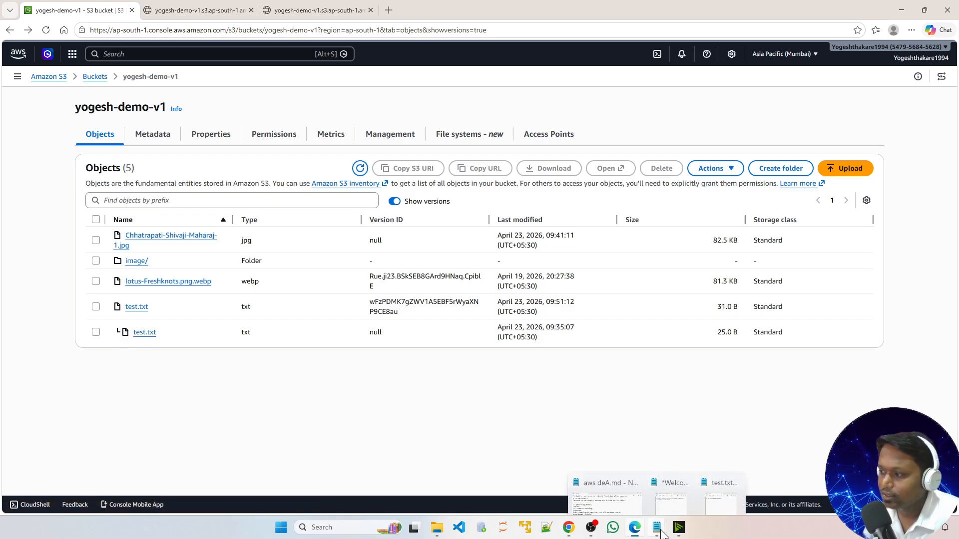
pyautogui.click(627, 495)
pyautogui.scroll(-1, 514, 279)
pyautogui.scroll(-2, 439, 341)
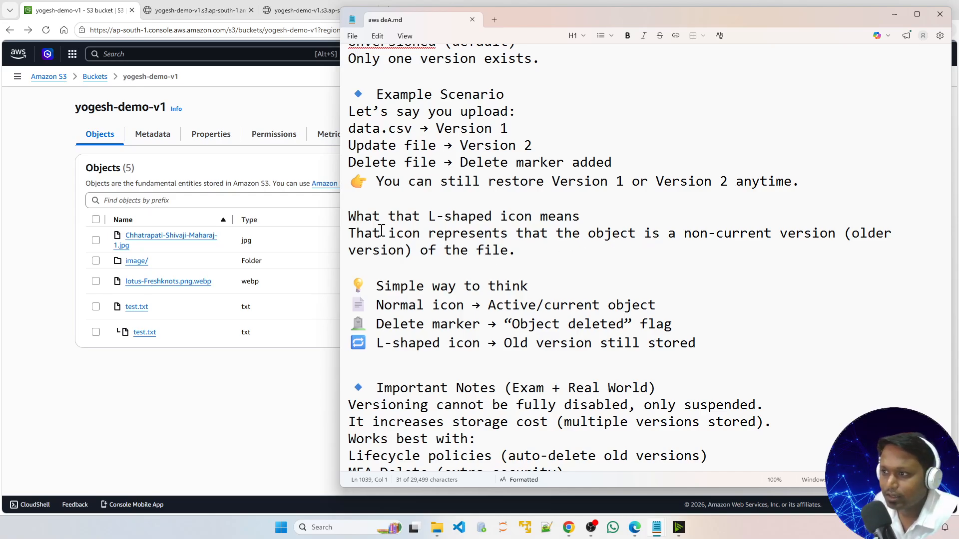
pyautogui.scroll(-1, 453, 298)
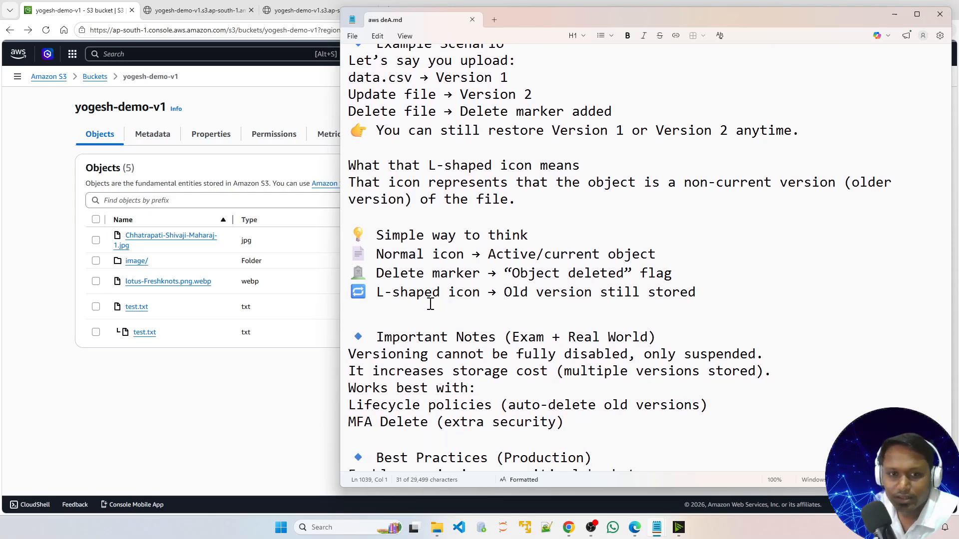
pyautogui.moveTo(377, 254); pyautogui.dragTo(656, 255)
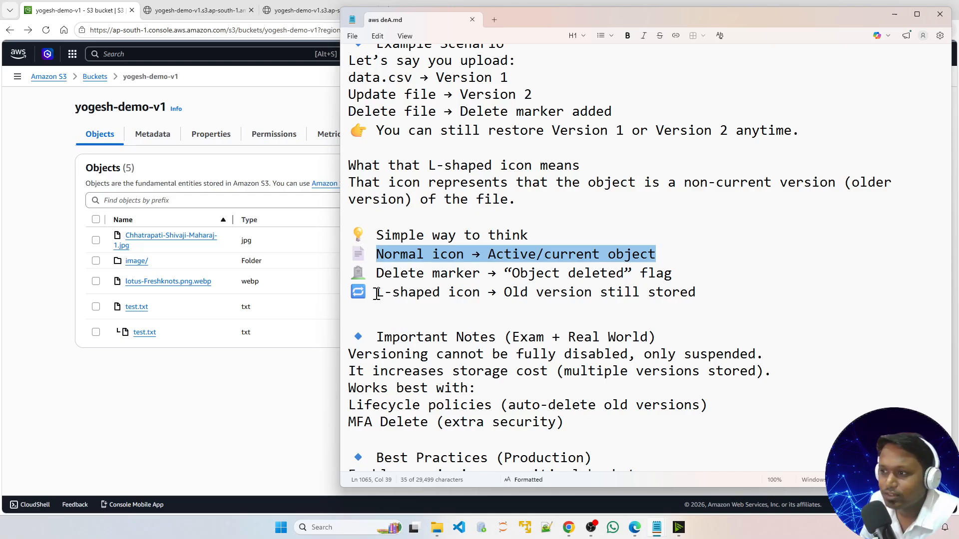
pyautogui.moveTo(377, 294); pyautogui.dragTo(536, 294)
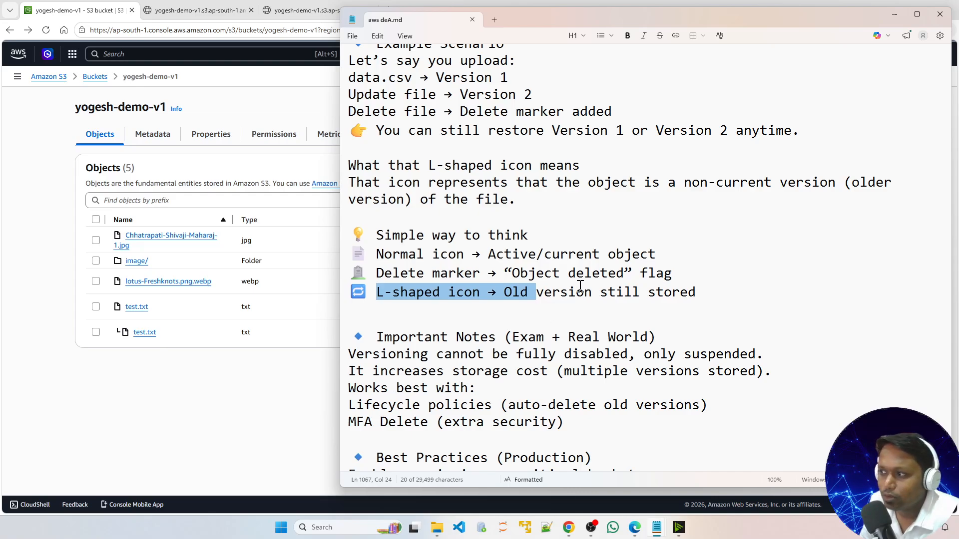
pyautogui.click(893, 15)
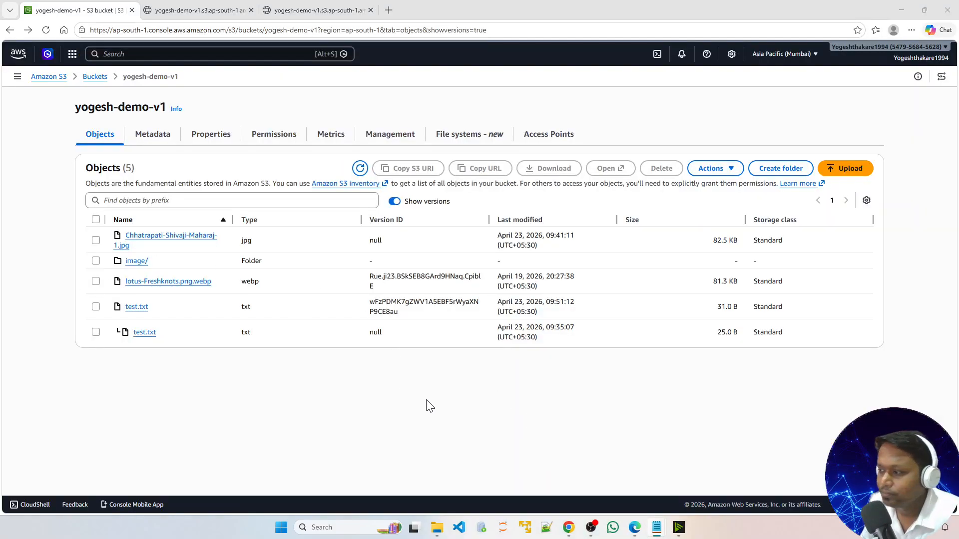
# Step: Review the text of the local test.txt file in the editor
pyautogui.moveTo(656, 527)
pyautogui.click(721, 476)
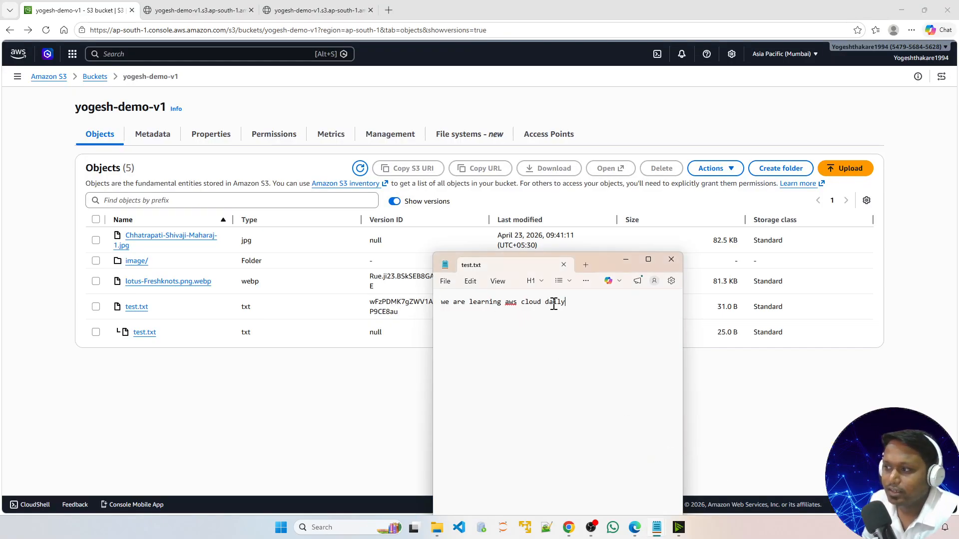
pyautogui.moveTo(543, 304); pyautogui.dragTo(437, 309)
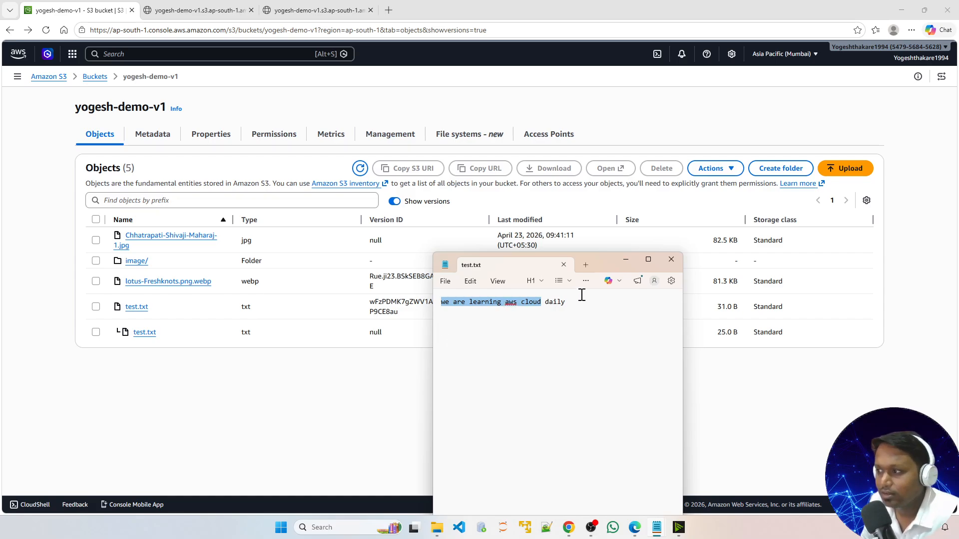
pyautogui.moveTo(568, 302); pyautogui.dragTo(437, 309)
pyautogui.click(471, 325)
pyautogui.click(329, 370)
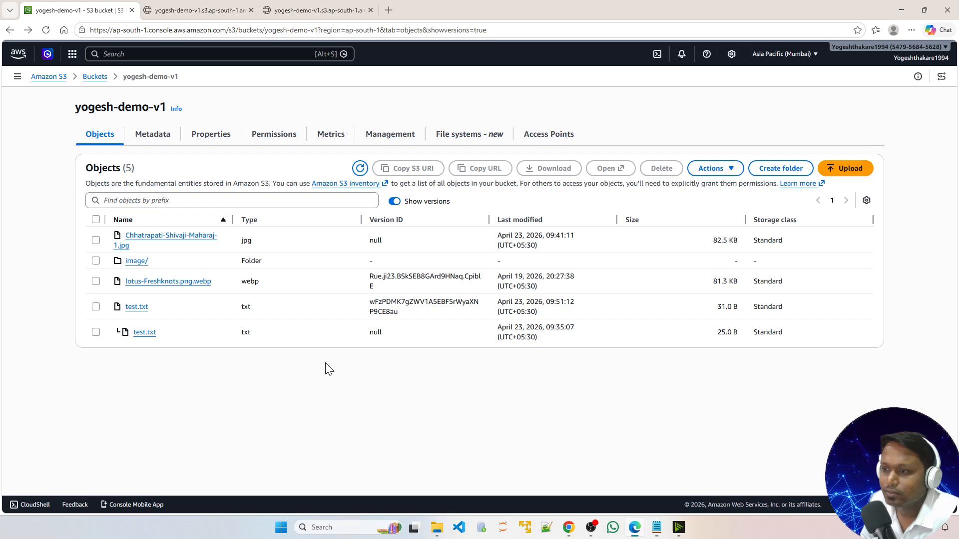
# Step: Open the older null-version test.txt and view its contents in a new tab
pyautogui.click(144, 333)
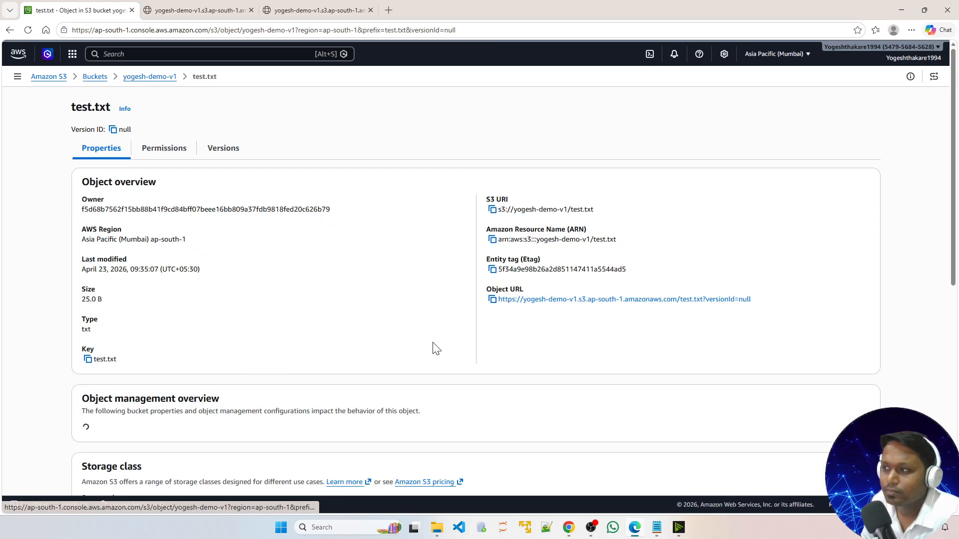
pyautogui.click(785, 107)
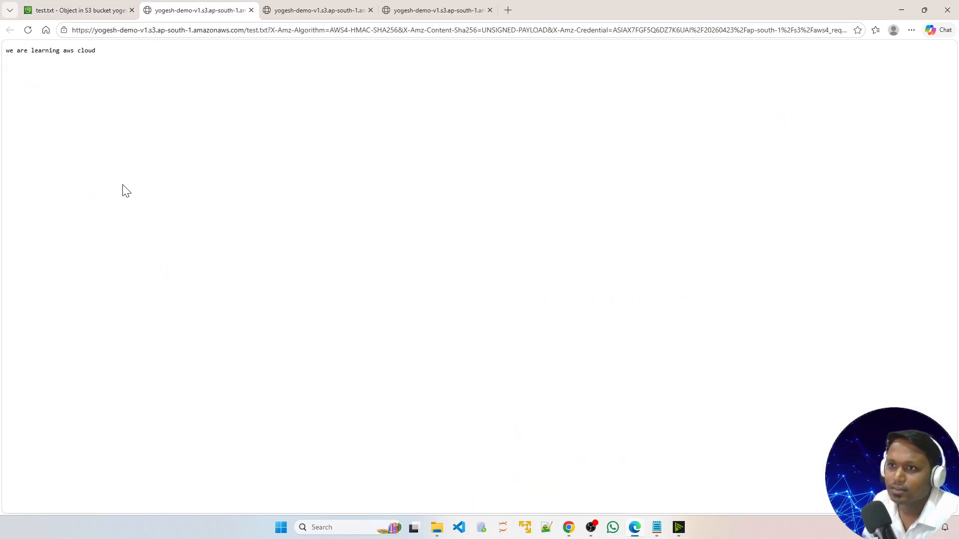
pyautogui.moveTo(98, 51); pyautogui.dragTo(5, 52)
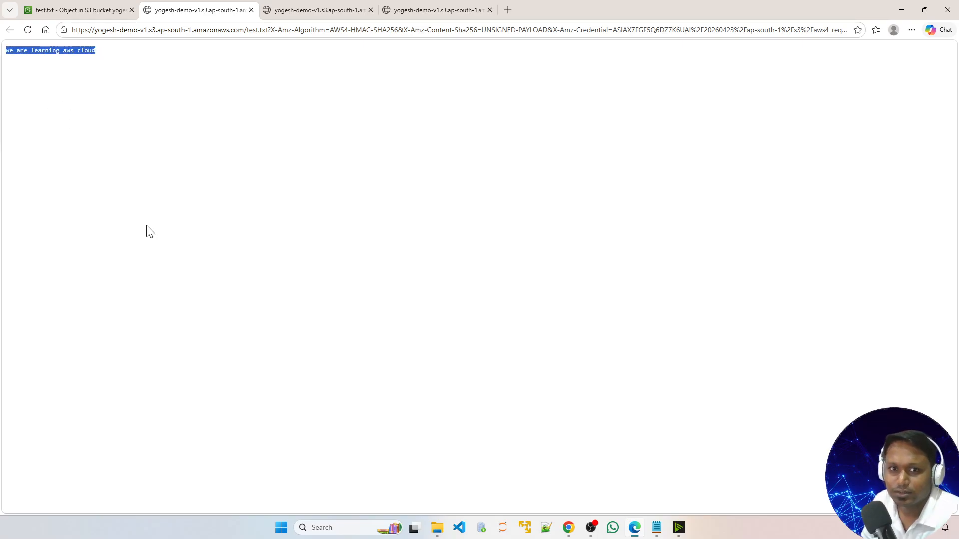
pyautogui.click(251, 10)
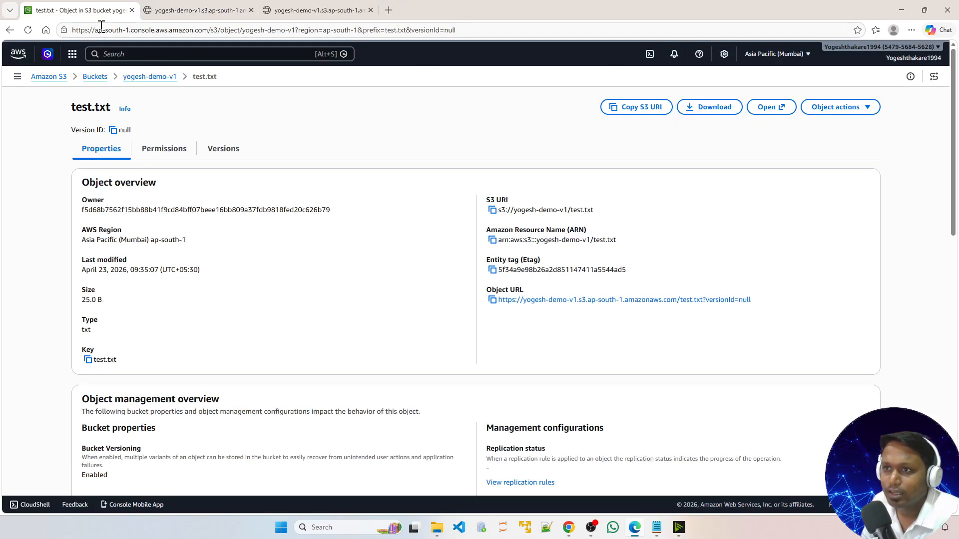
pyautogui.hotkey('alt', 'Left')
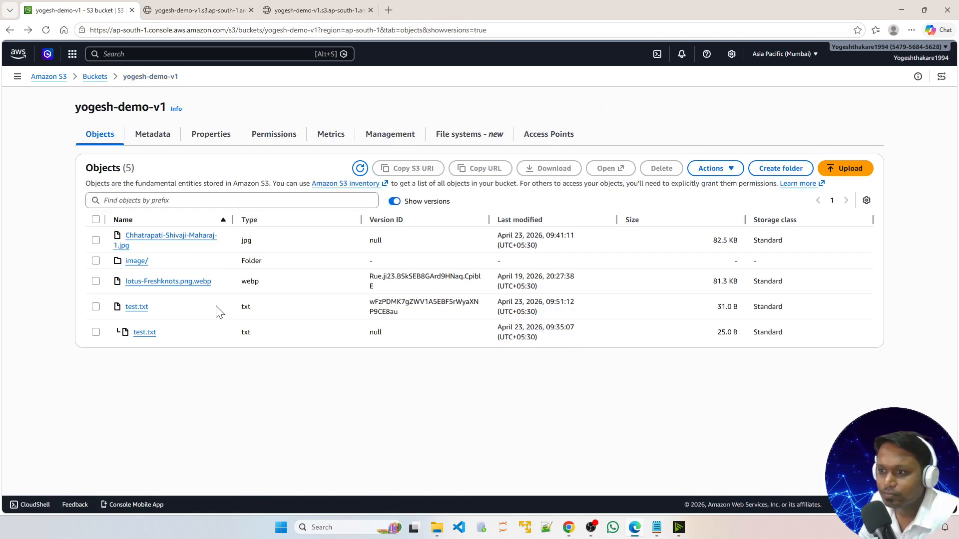
# Step: Open Chhatrapati-Shivaji-Maharaj-1.jpg, view the image in a new tab, and return to the object list
pyautogui.click(164, 242)
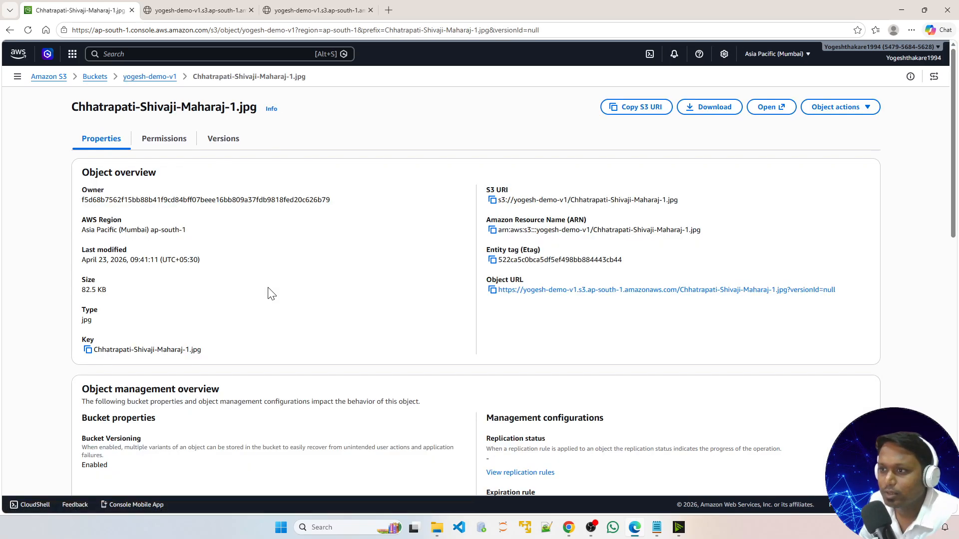
pyautogui.click(774, 114)
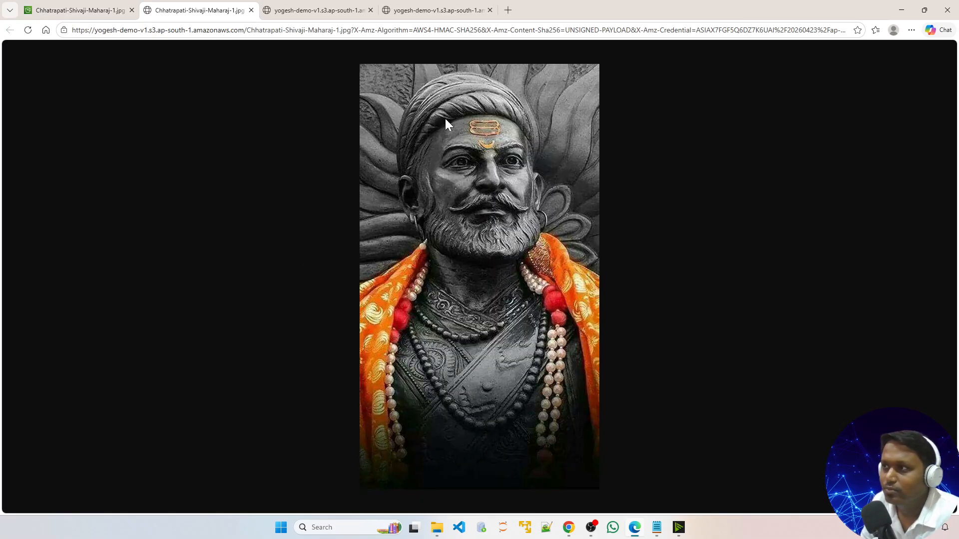
pyautogui.click(251, 10)
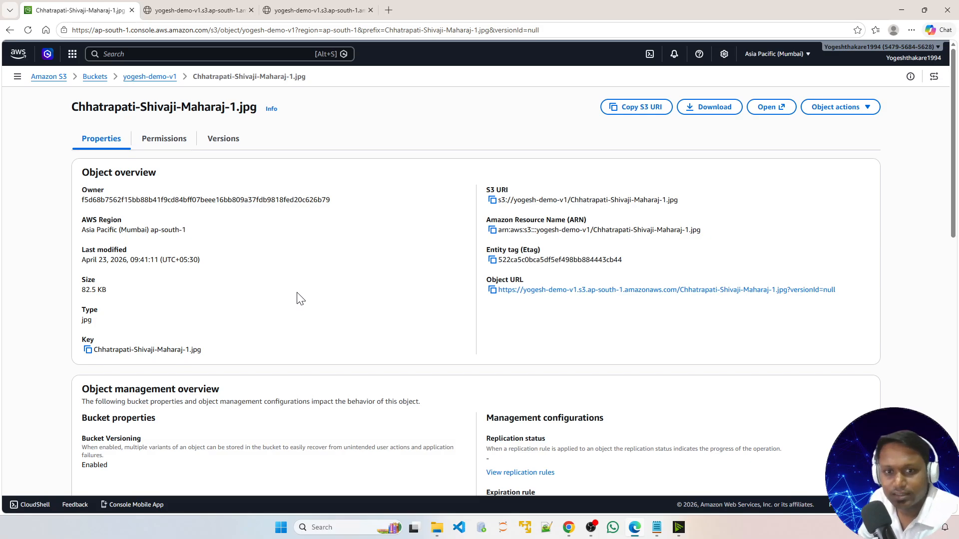
pyautogui.hotkey('alt', 'Left')
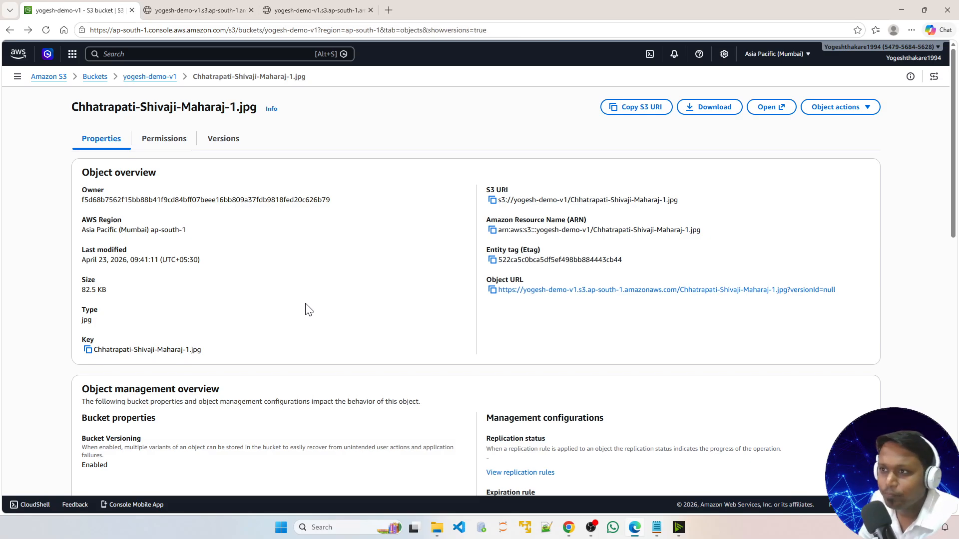
pyautogui.hotkey('alt', 'Left')
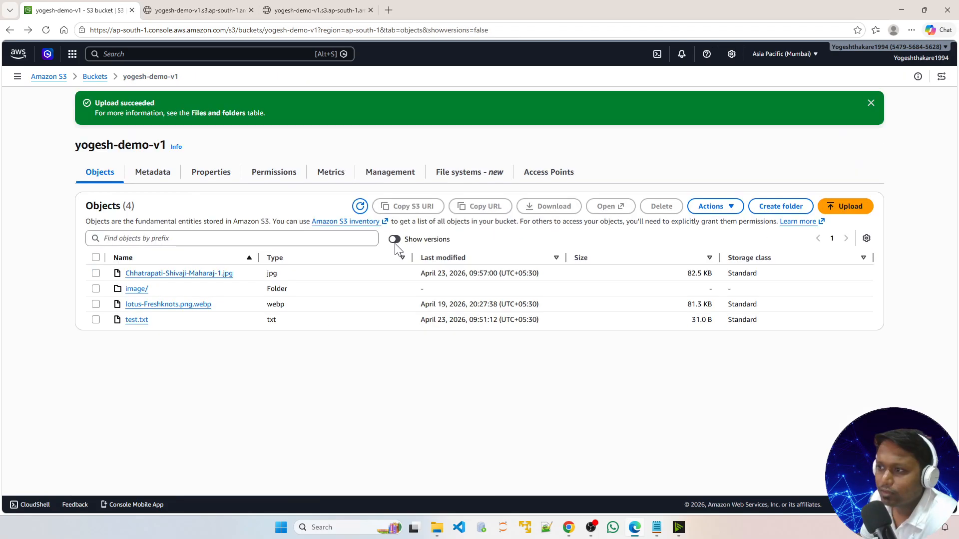
# Step: Delete Chhatrapati-Shivaji-Maharaj-1.jpg from the bucket, confirming with the word delete, and close the status page
pyautogui.click(95, 273)
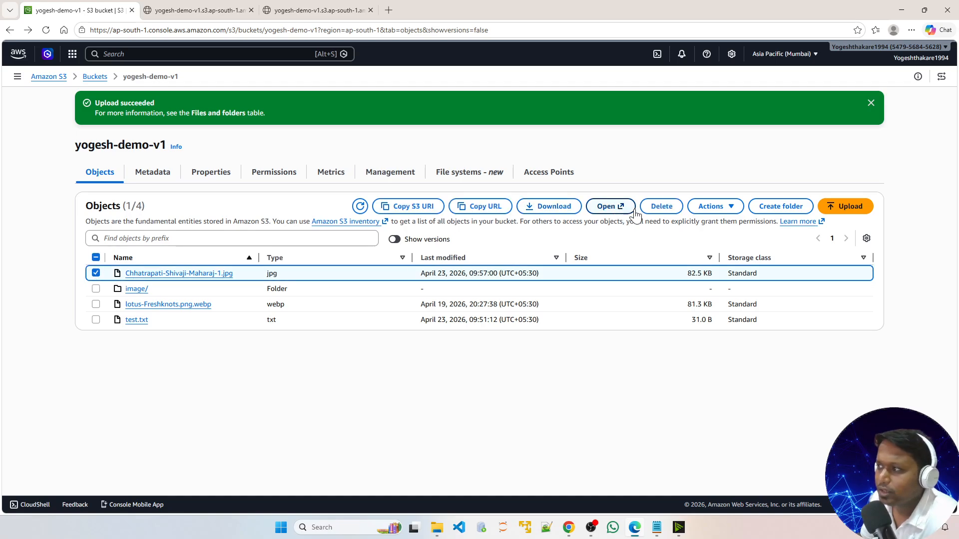
pyautogui.click(658, 208)
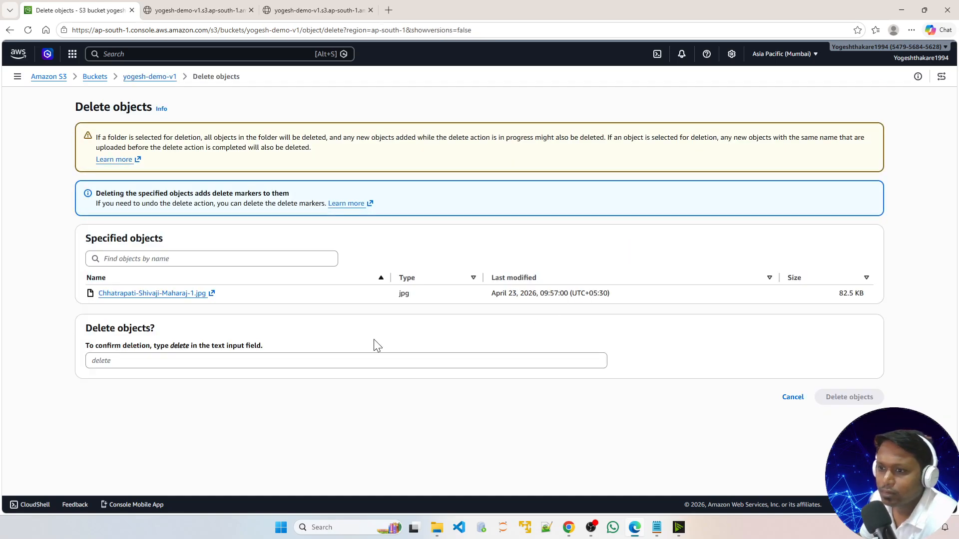
pyautogui.click(143, 362)
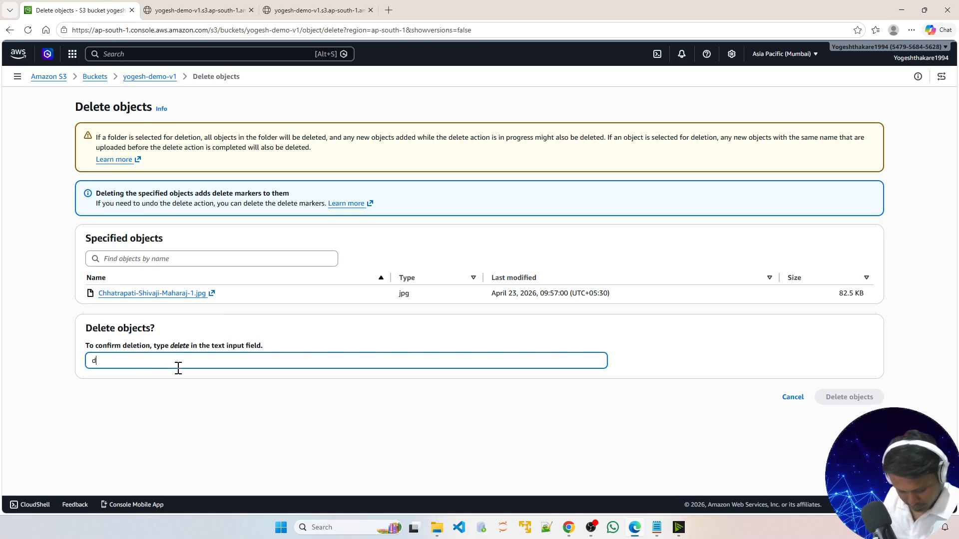
pyautogui.write('delete')
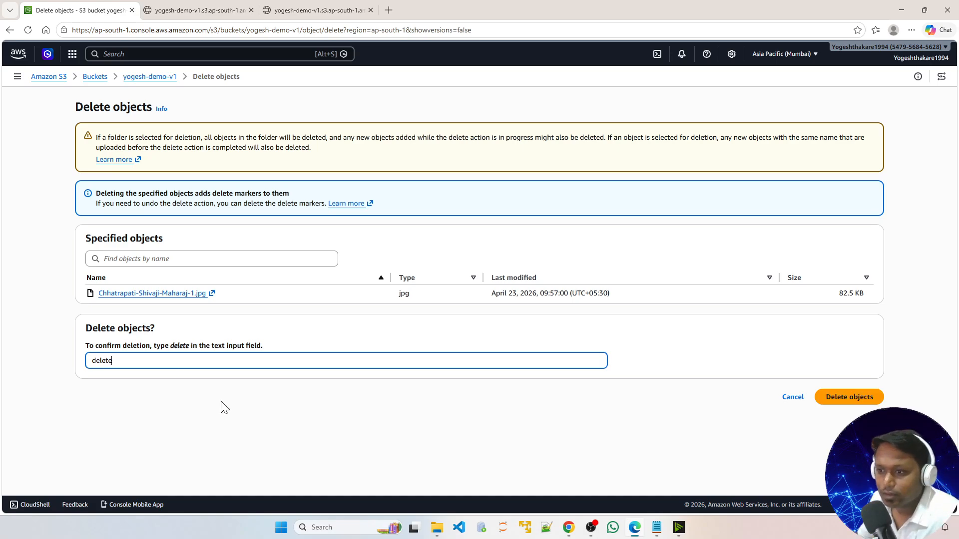
pyautogui.click(831, 402)
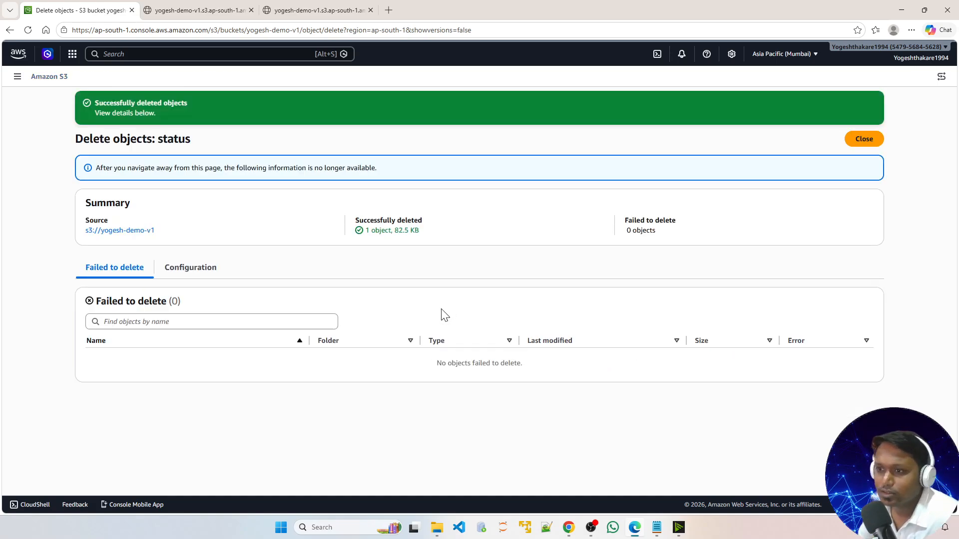
pyautogui.click(864, 139)
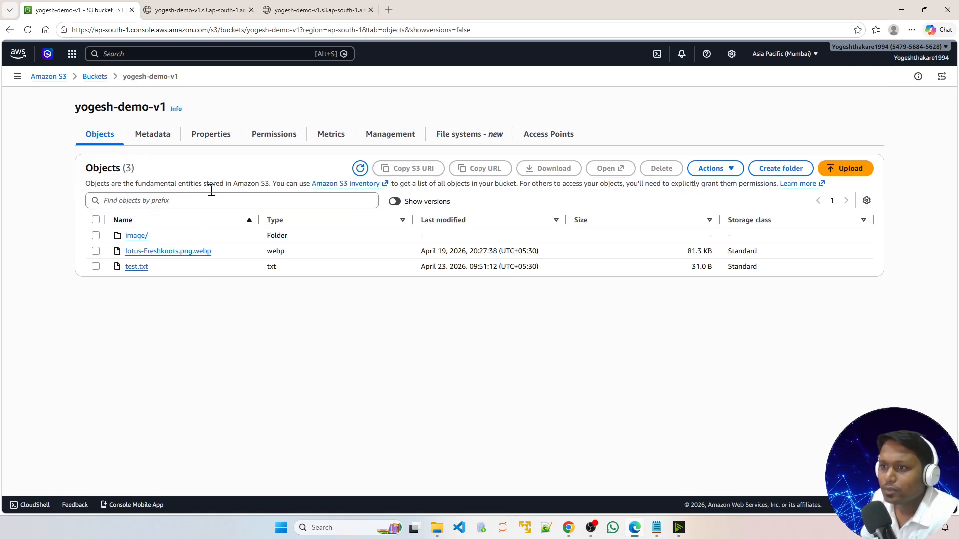
# Step: Show object versions and examine the delete marker entry listed above the jpg's earlier version
pyautogui.click(395, 201)
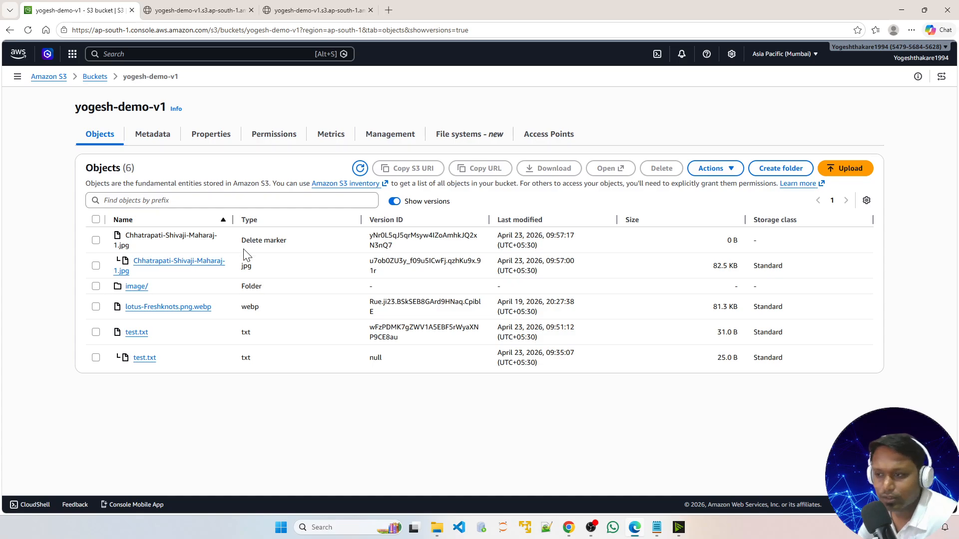
pyautogui.moveTo(242, 245); pyautogui.dragTo(289, 241)
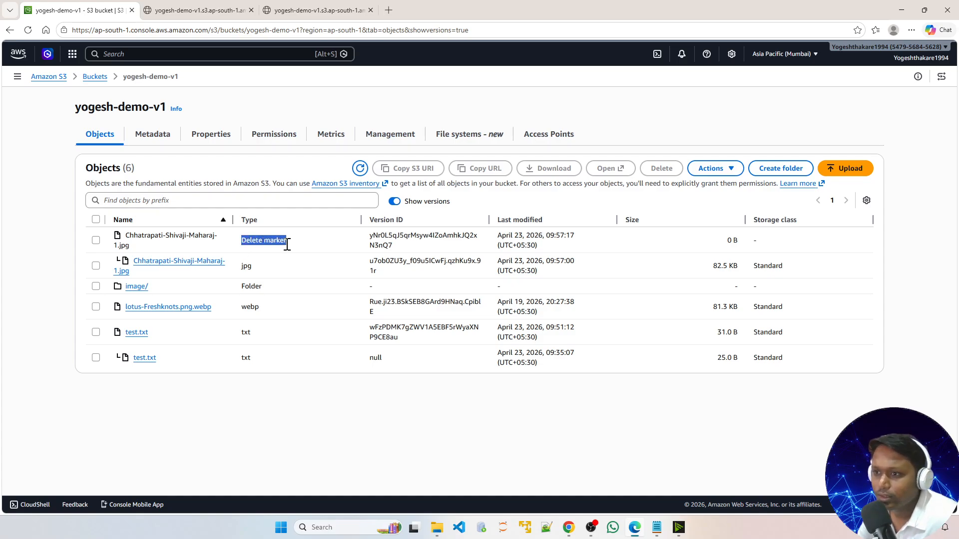
pyautogui.click(75, 275)
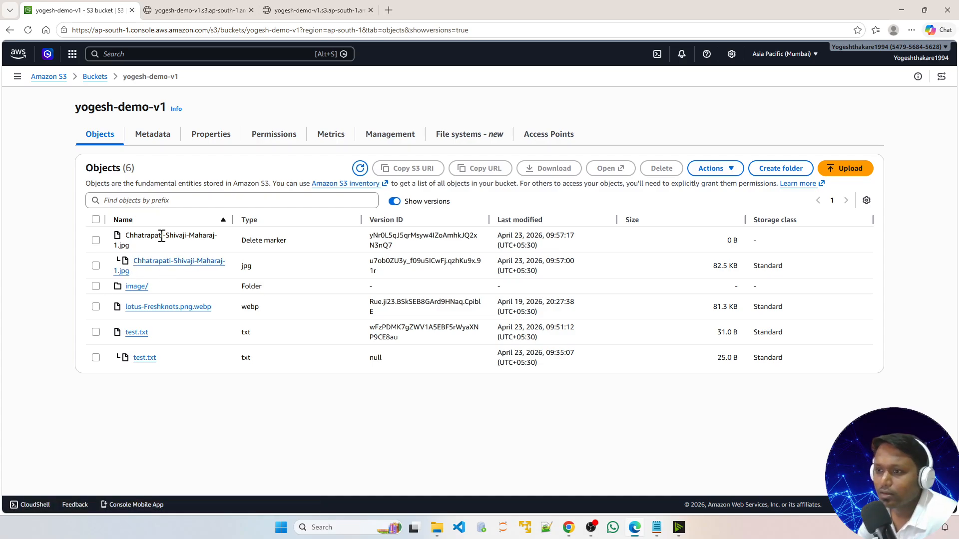
pyautogui.tripleClick(129, 236)
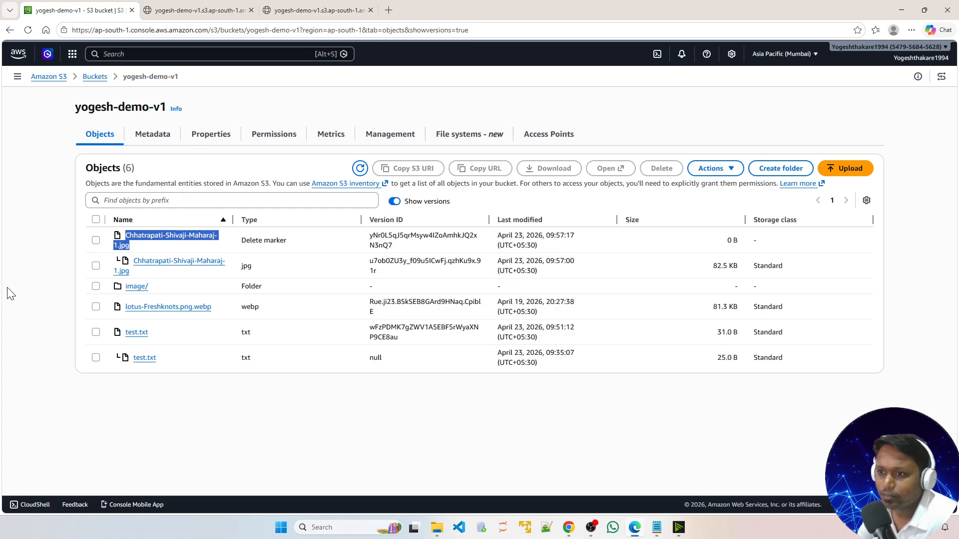
pyautogui.click(29, 325)
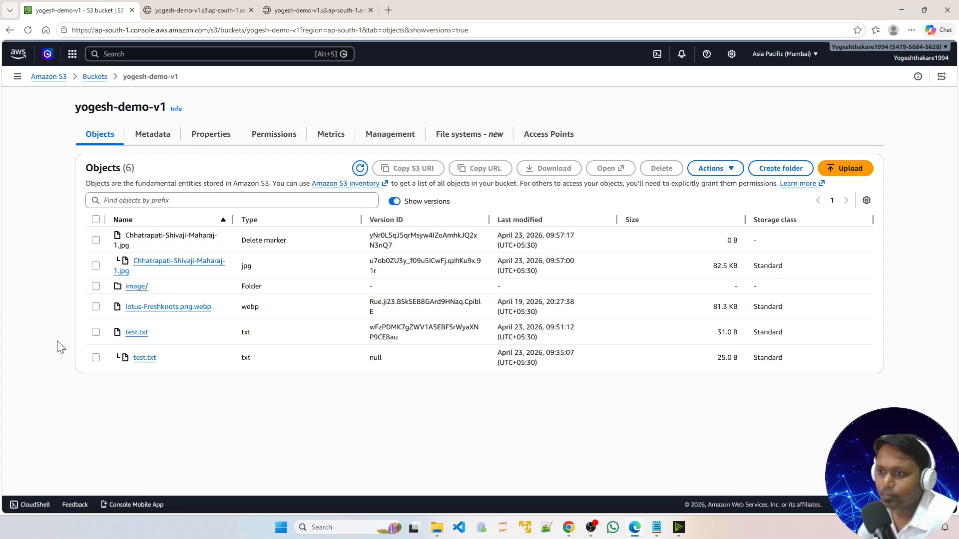
pyautogui.click(393, 202)
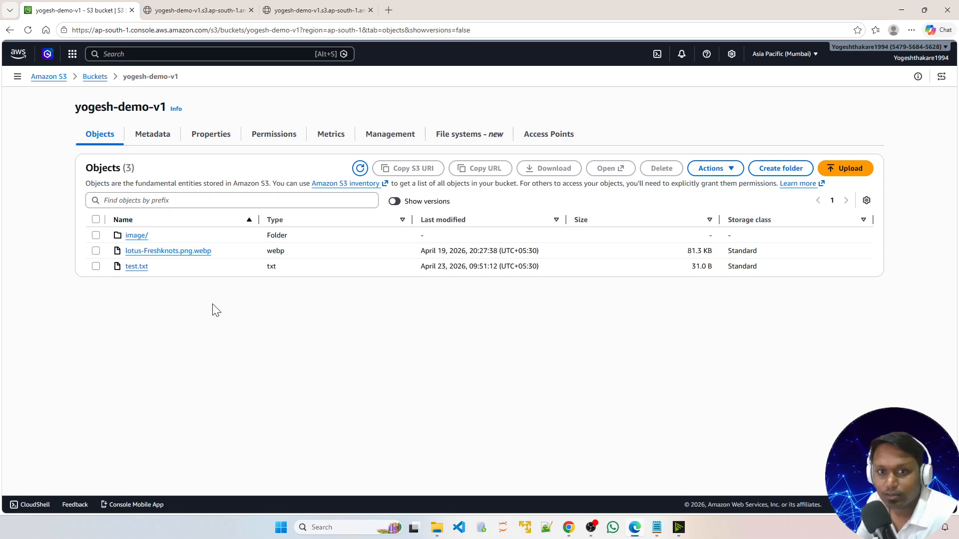
pyautogui.click(394, 201)
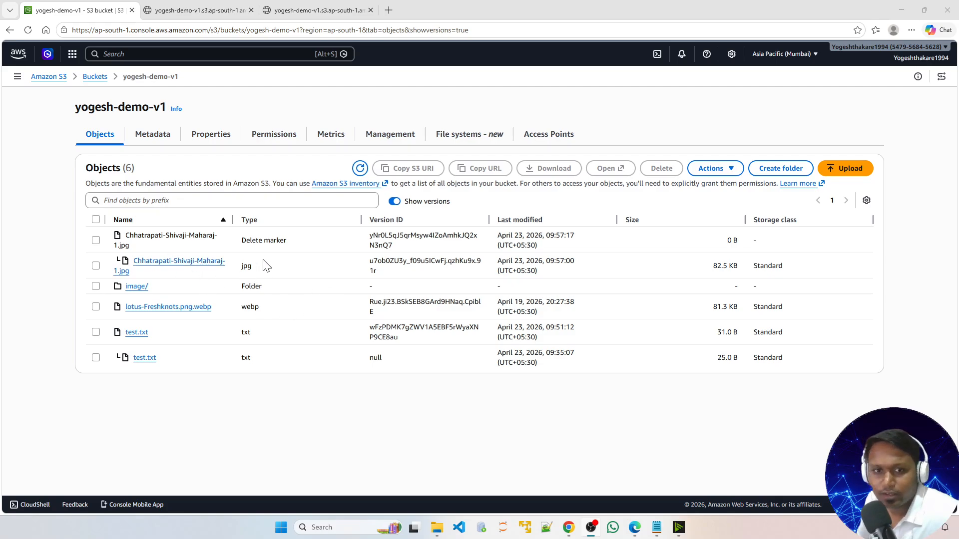
pyautogui.moveTo(242, 244); pyautogui.dragTo(287, 245)
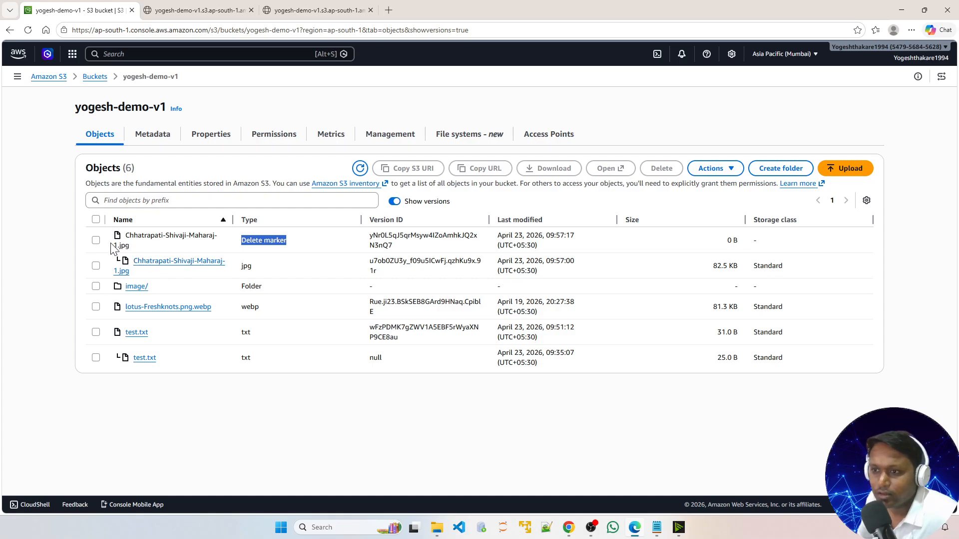
# Step: Permanently delete the jpg's delete marker, confirming with the phrase permanently delete, and close the status page
pyautogui.click(96, 241)
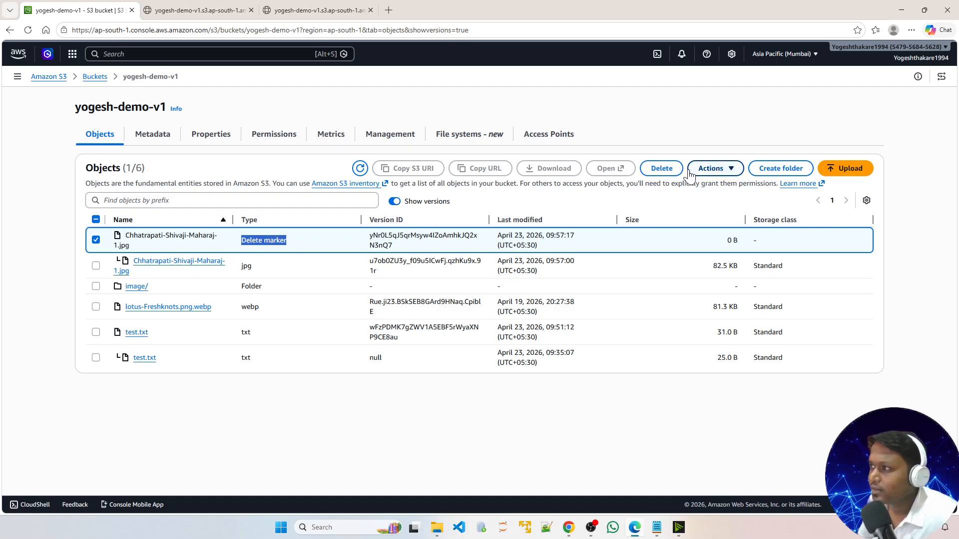
pyautogui.click(661, 169)
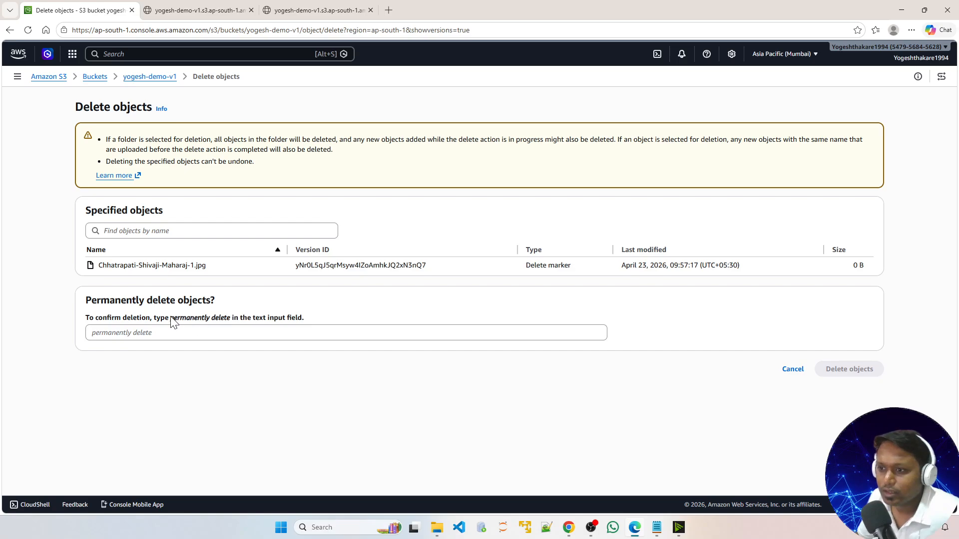
pyautogui.moveTo(170, 318); pyautogui.dragTo(231, 324)
pyautogui.rightClick(231, 323)
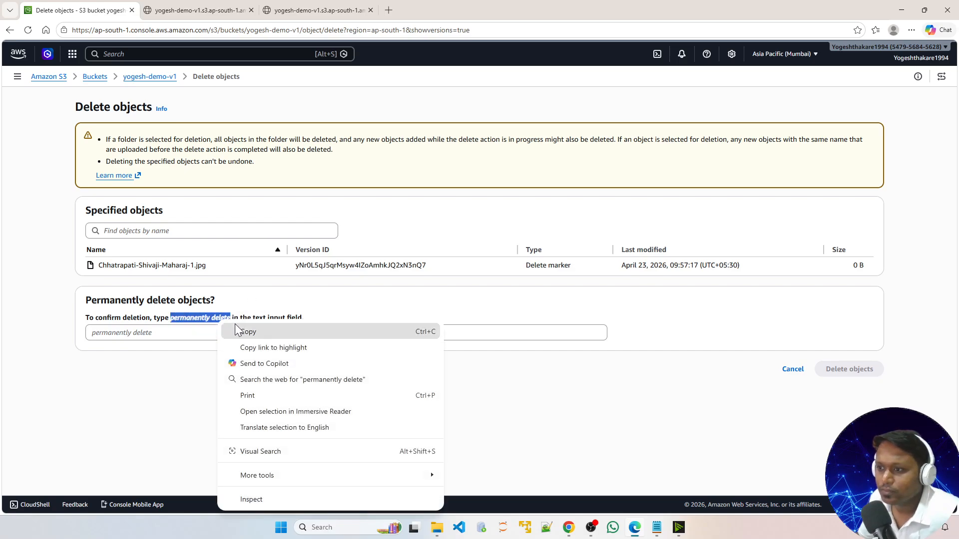
pyautogui.click(249, 330)
pyautogui.click(205, 335)
pyautogui.rightClick(205, 335)
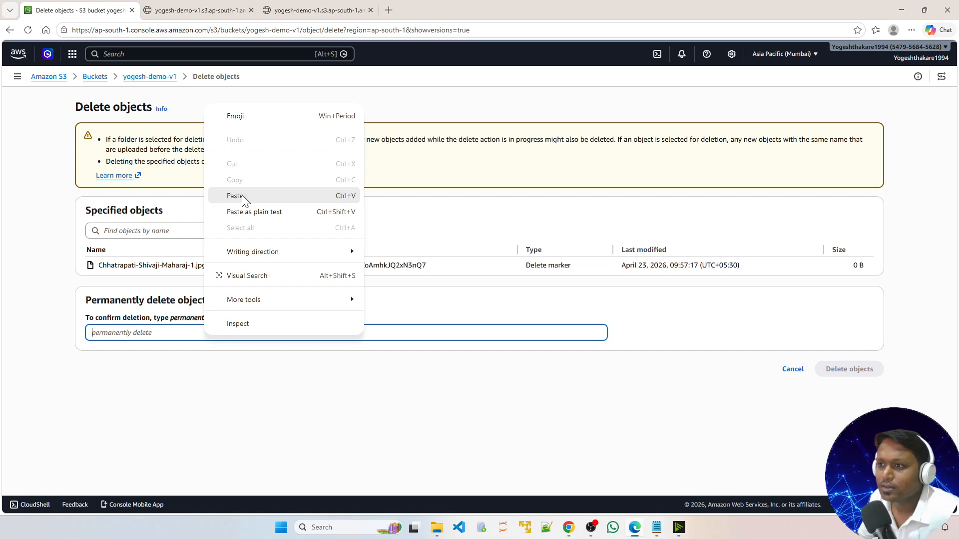
pyautogui.click(242, 195)
pyautogui.click(852, 372)
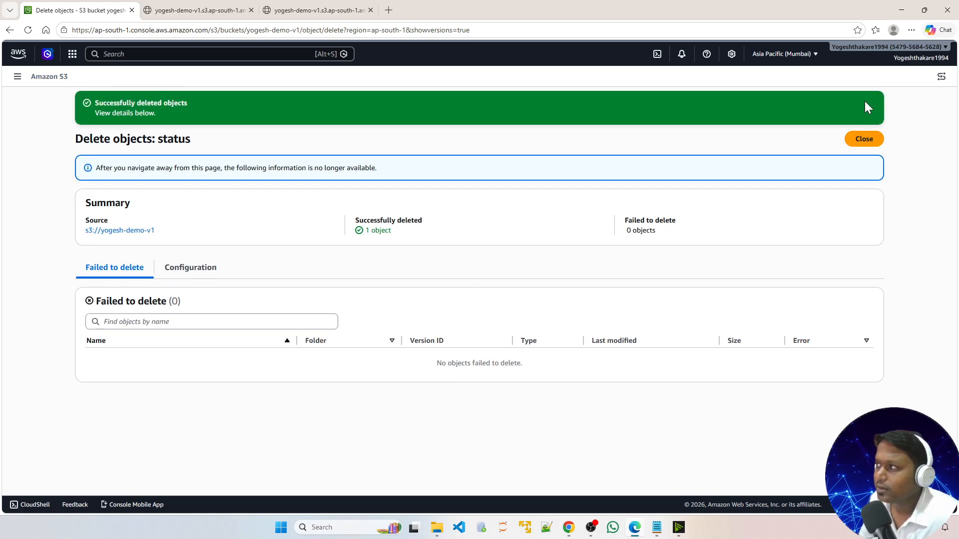
pyautogui.click(864, 140)
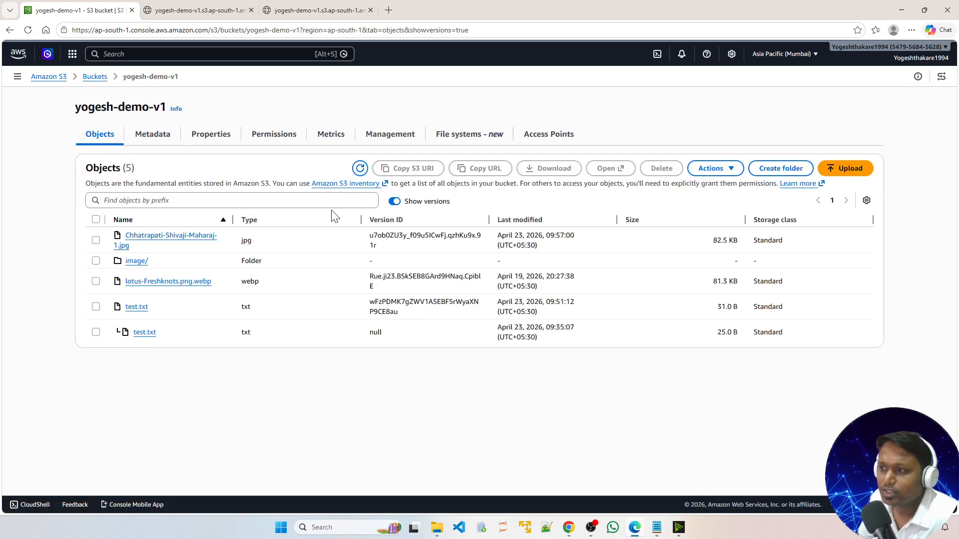
# Step: Open the restored Chhatrapati-Shivaji-Maharaj-1.jpg in a new tab, close it, and show versions in the object list again
pyautogui.click(396, 201)
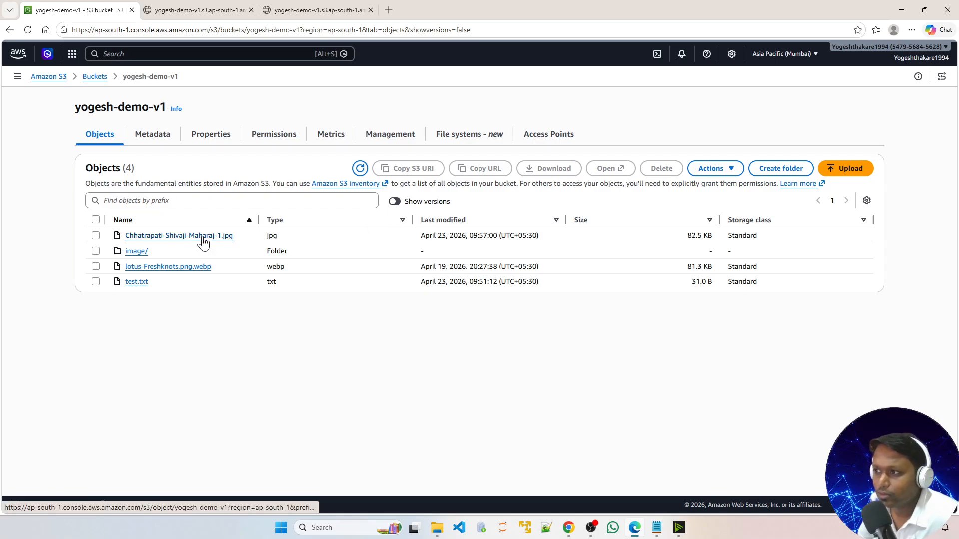
pyautogui.click(176, 239)
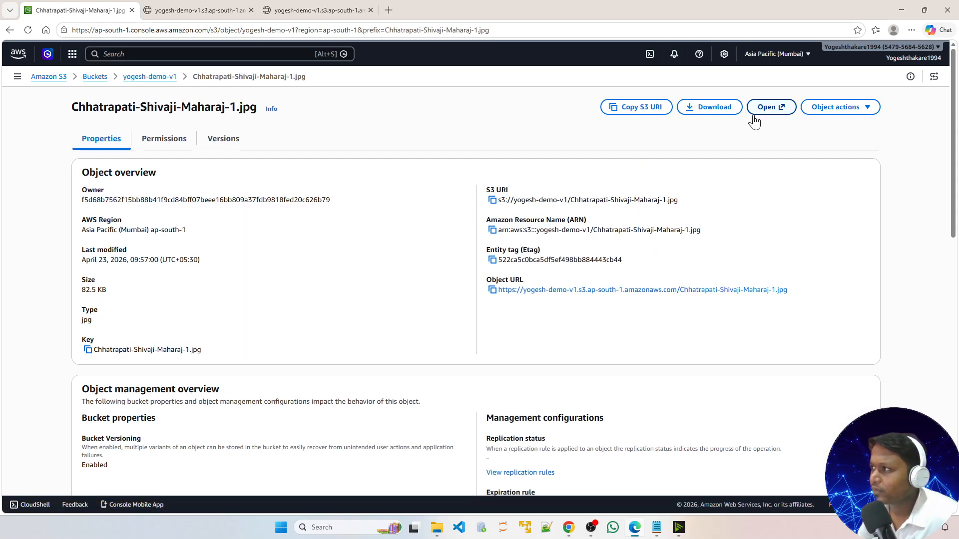
pyautogui.click(768, 110)
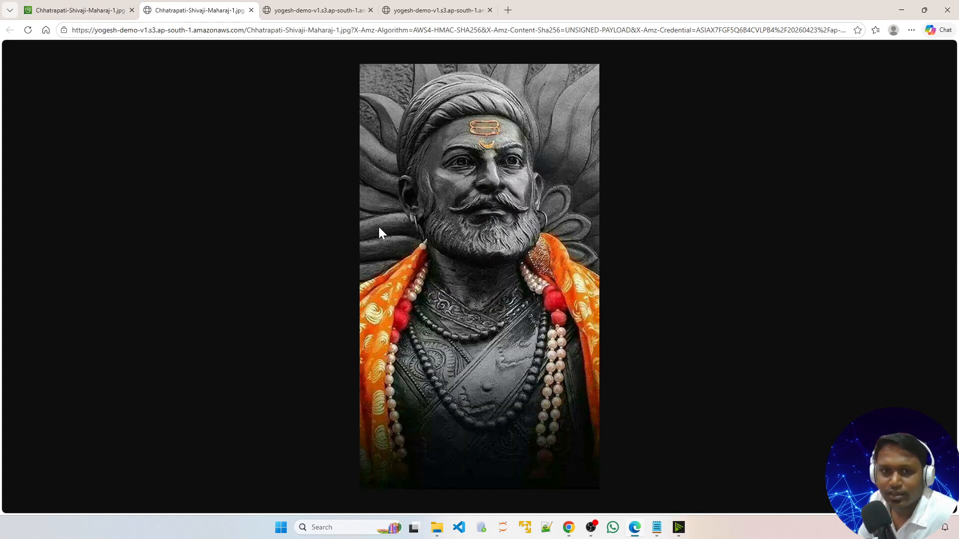
pyautogui.click(251, 10)
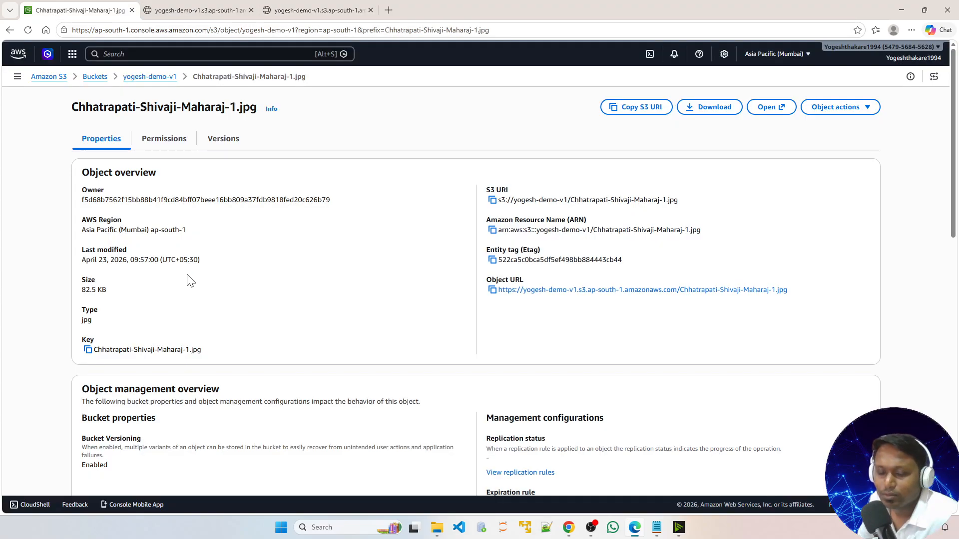
pyautogui.hotkey('alt', 'Left')
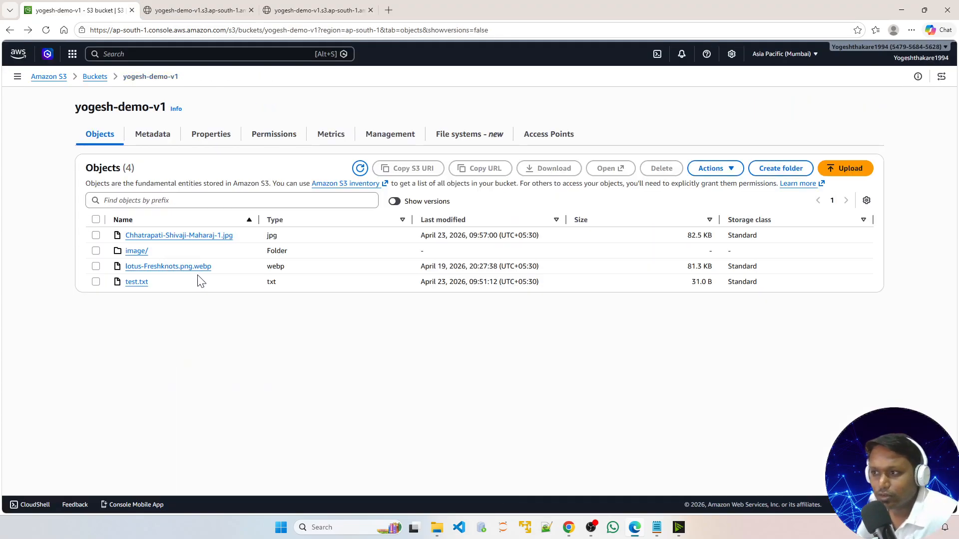
pyautogui.click(396, 201)
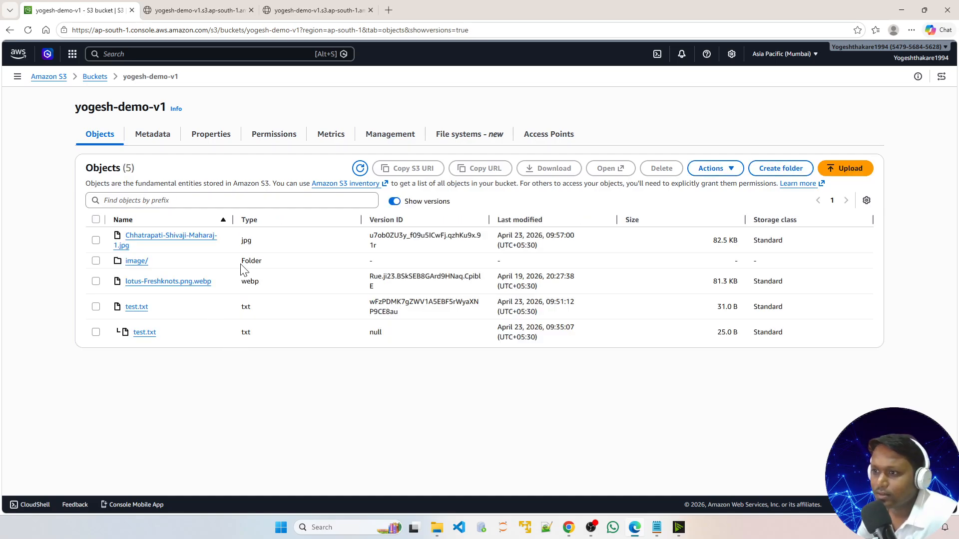